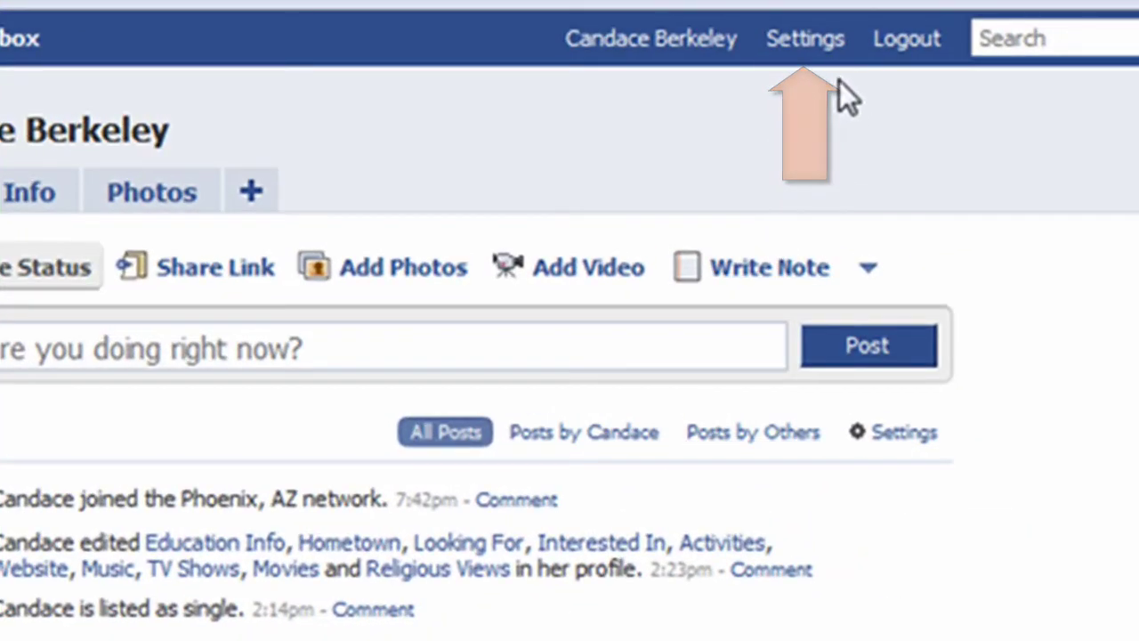
# Open the account settings and review the Networks, Notifications, Mobile and Language sections.
pyautogui.click(847, 51)
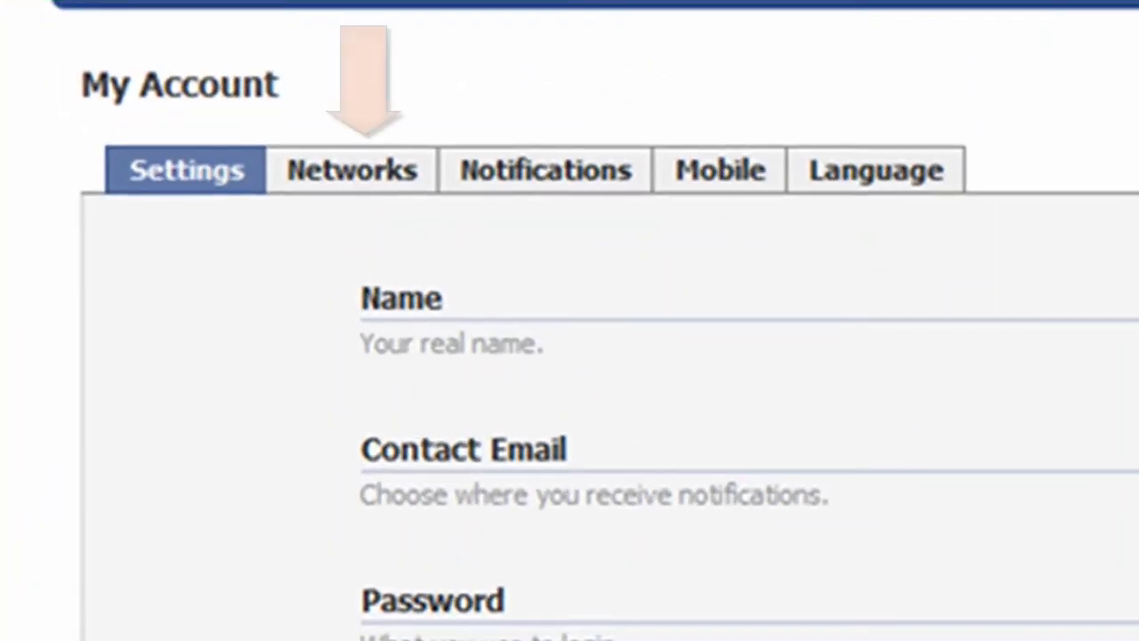
pyautogui.click(405, 174)
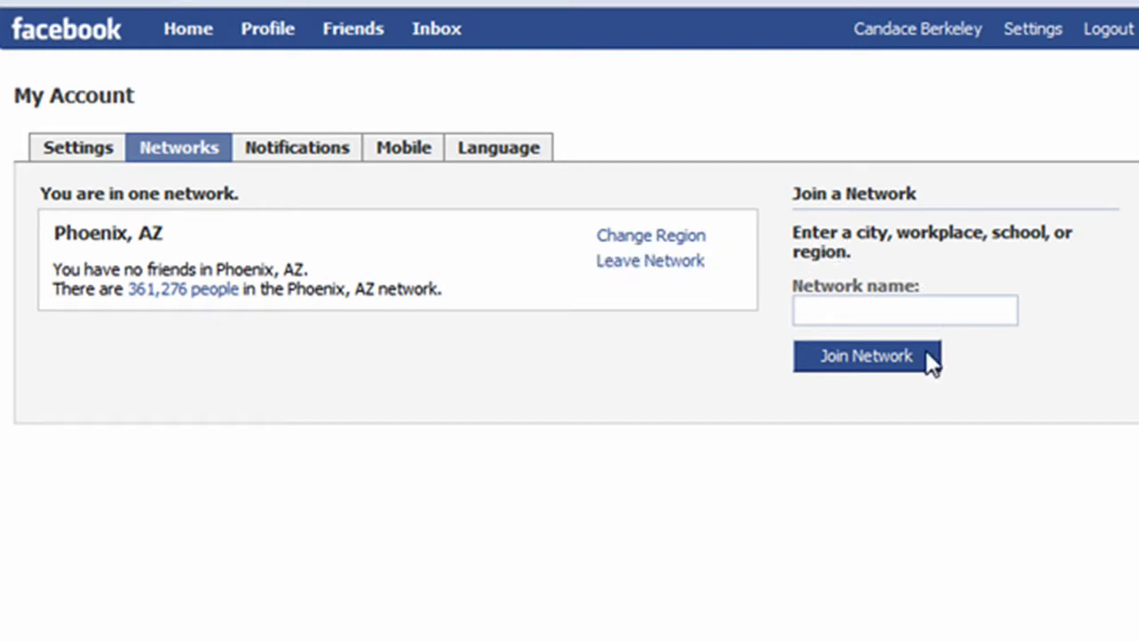
pyautogui.click(349, 150)
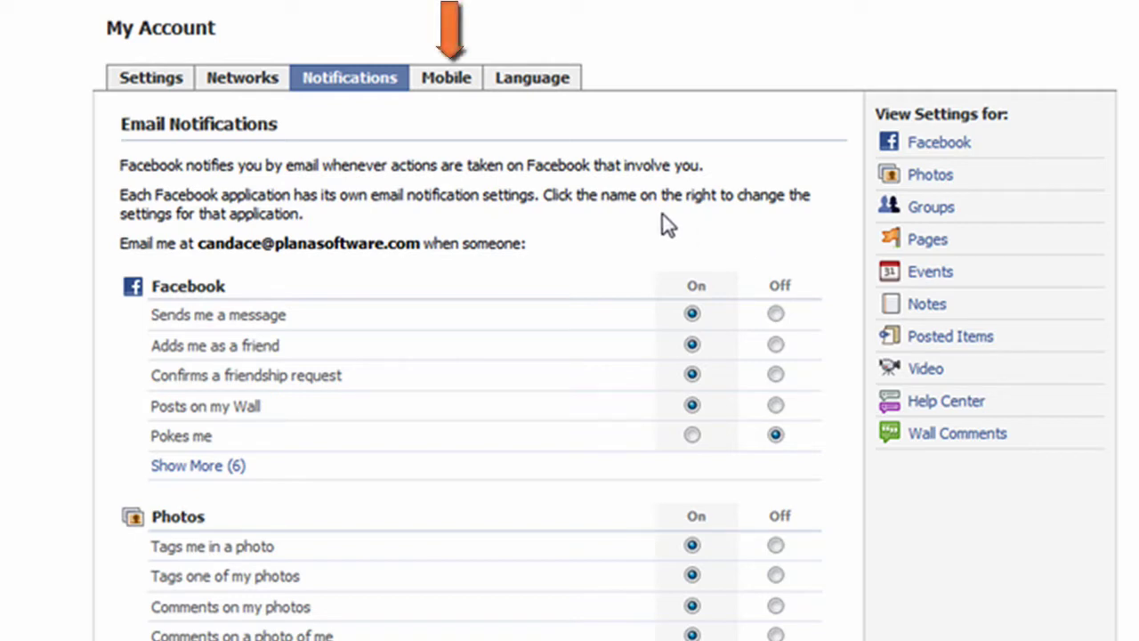
pyautogui.click(469, 83)
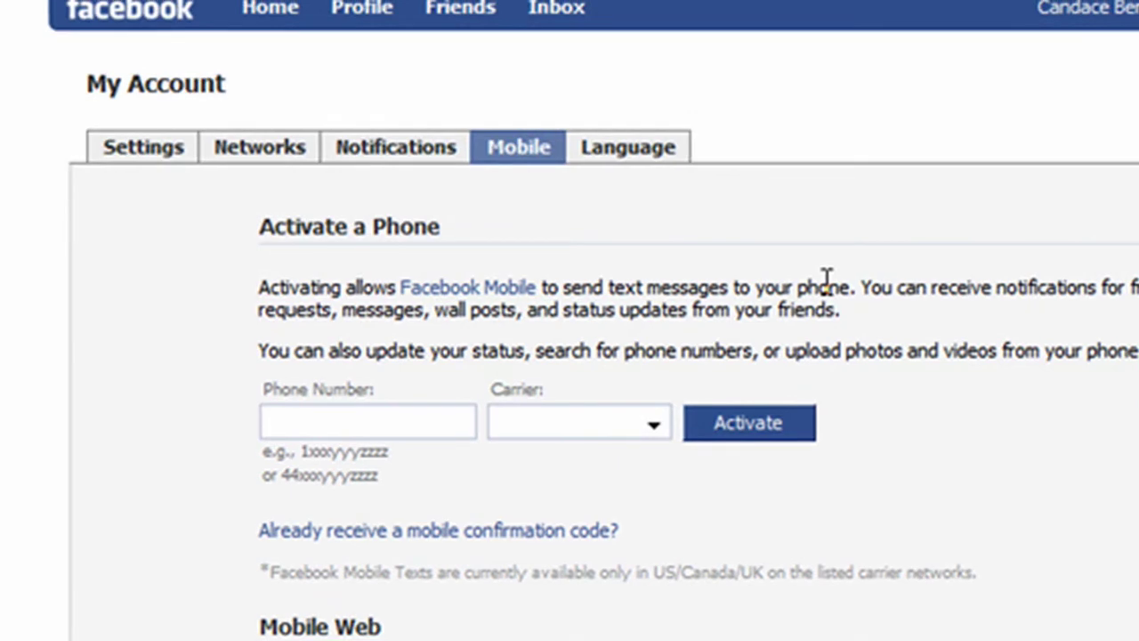
pyautogui.click(657, 156)
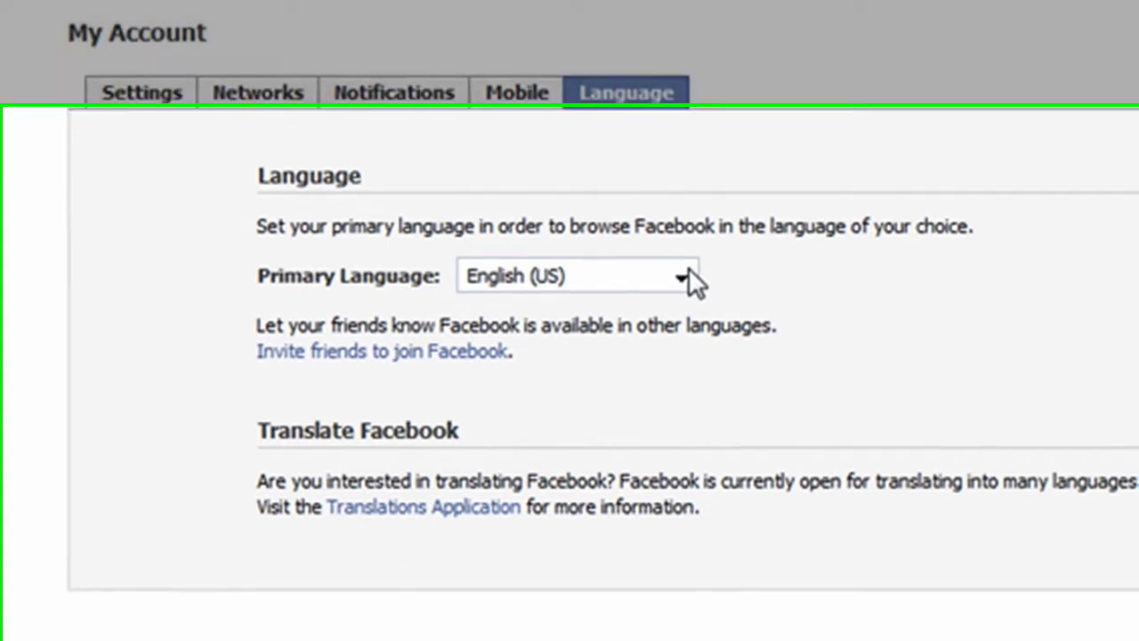
# Browse the available primary languages down to English (Pirate) - BETA without choosing a different one.
pyautogui.click(688, 327)
pyautogui.scroll(-1, 688, 442)
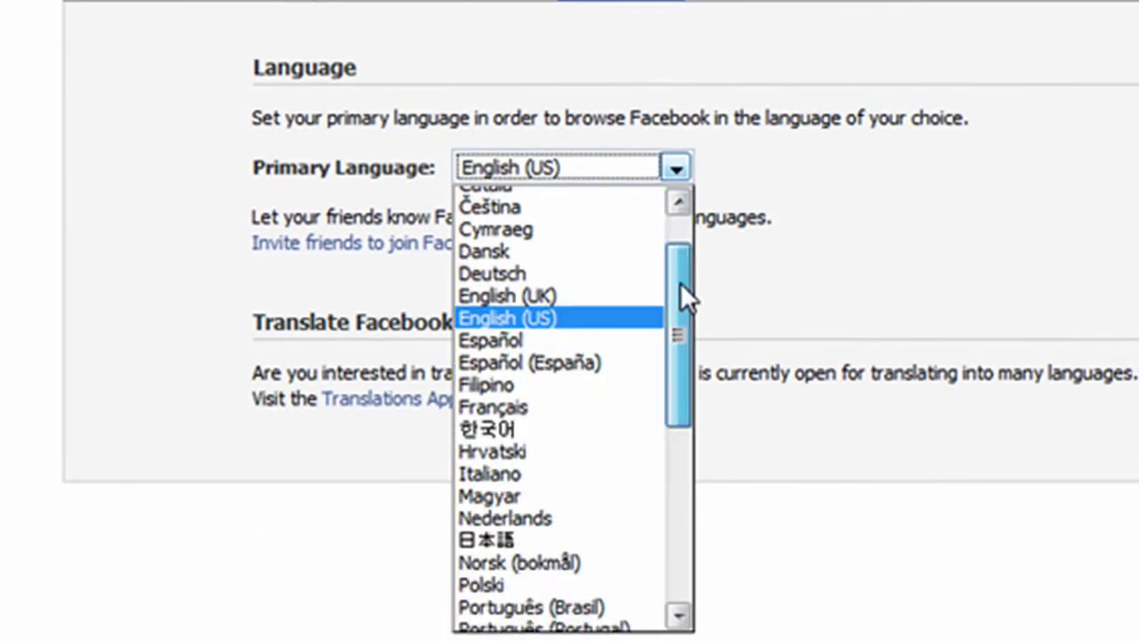
pyautogui.moveTo(681, 282); pyautogui.dragTo(678, 460)
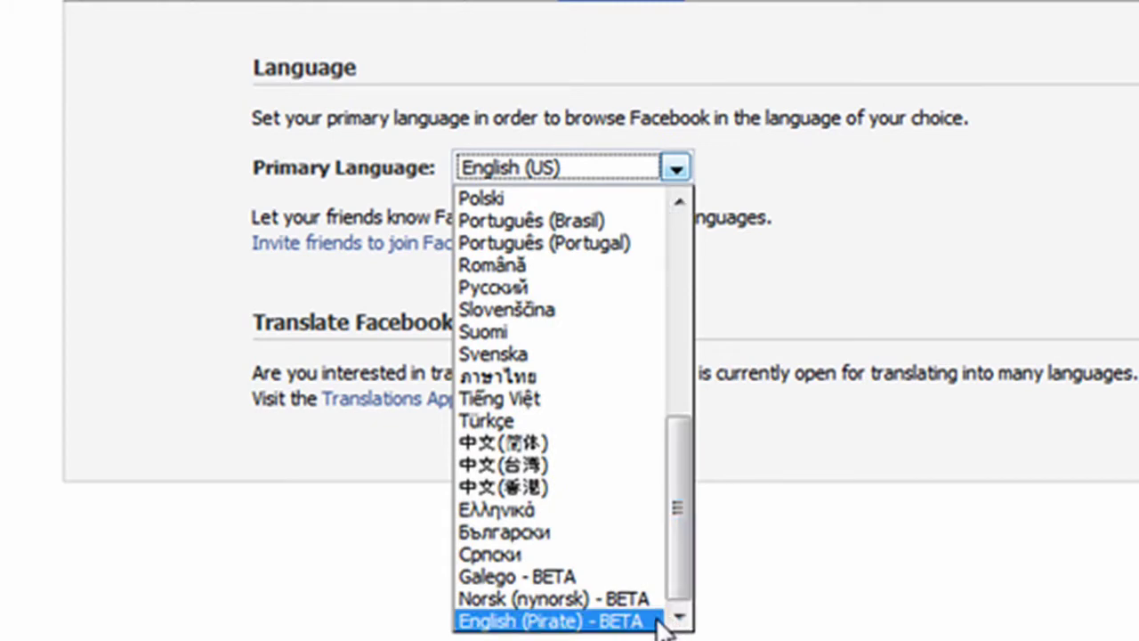
pyautogui.click(675, 165)
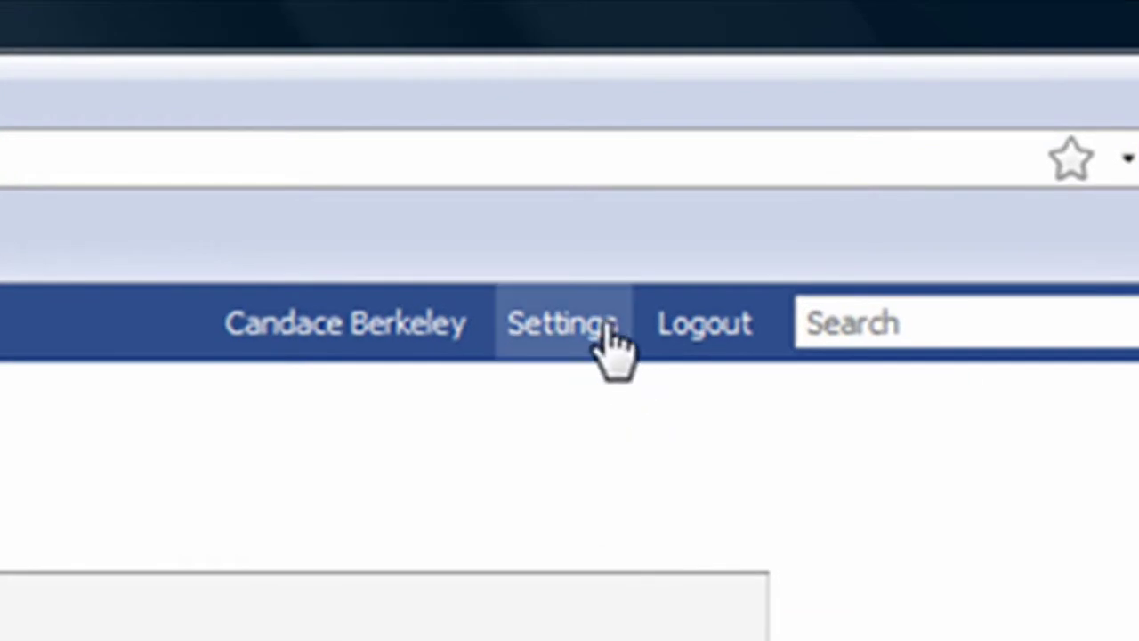
# Open the privacy settings for the profile and read the help on the Profile visibility control.
pyautogui.moveTo(746, 89)
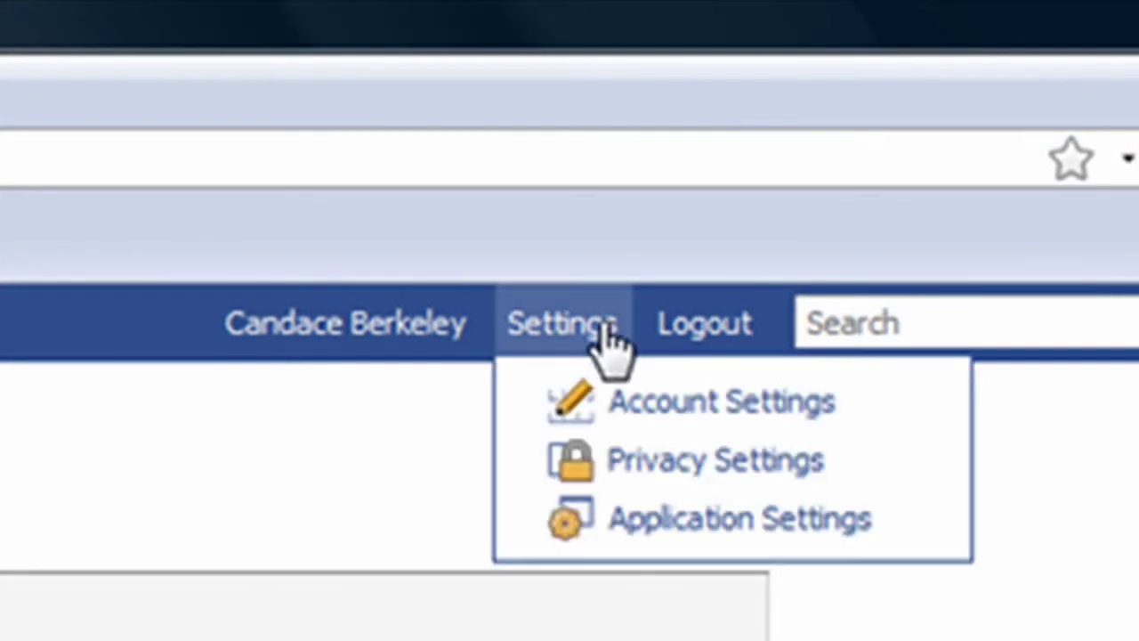
pyautogui.click(906, 481)
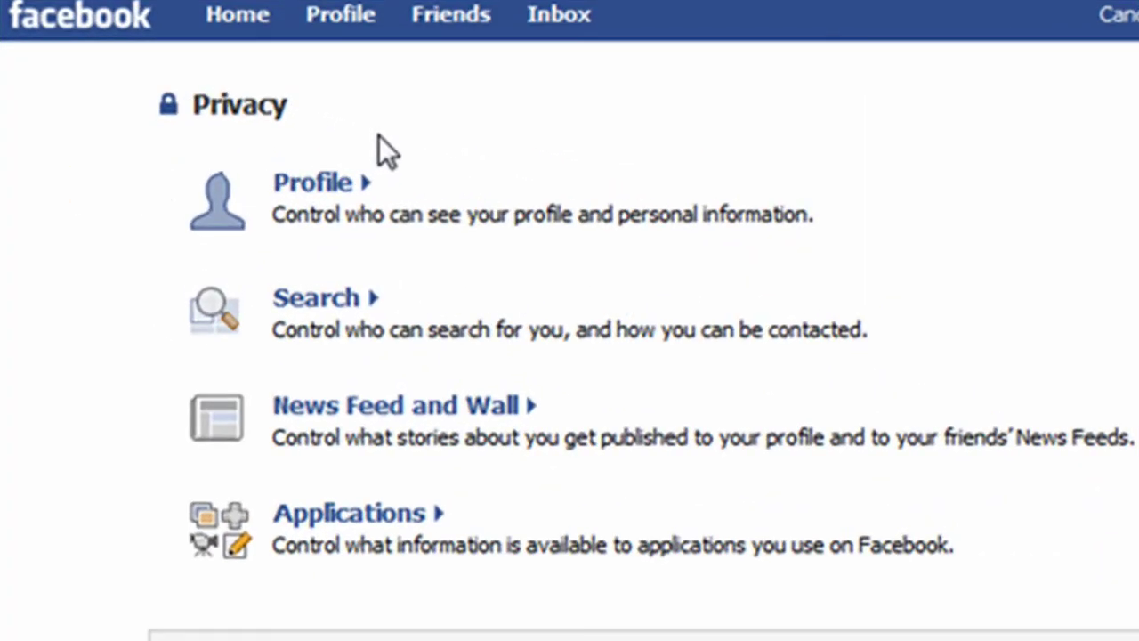
pyautogui.click(346, 189)
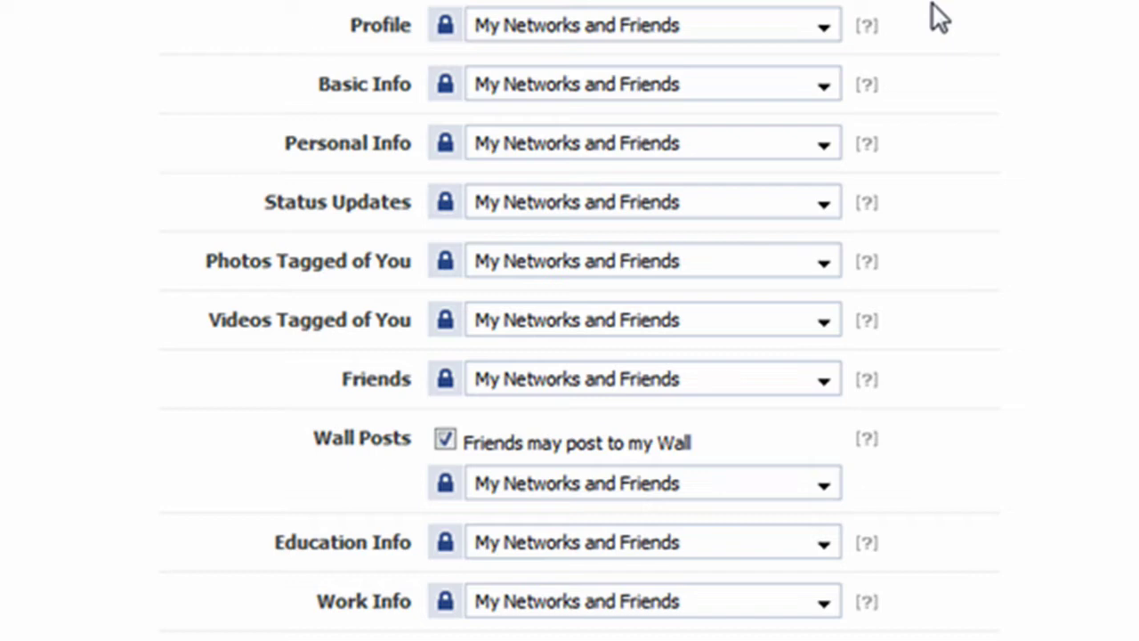
pyautogui.click(868, 28)
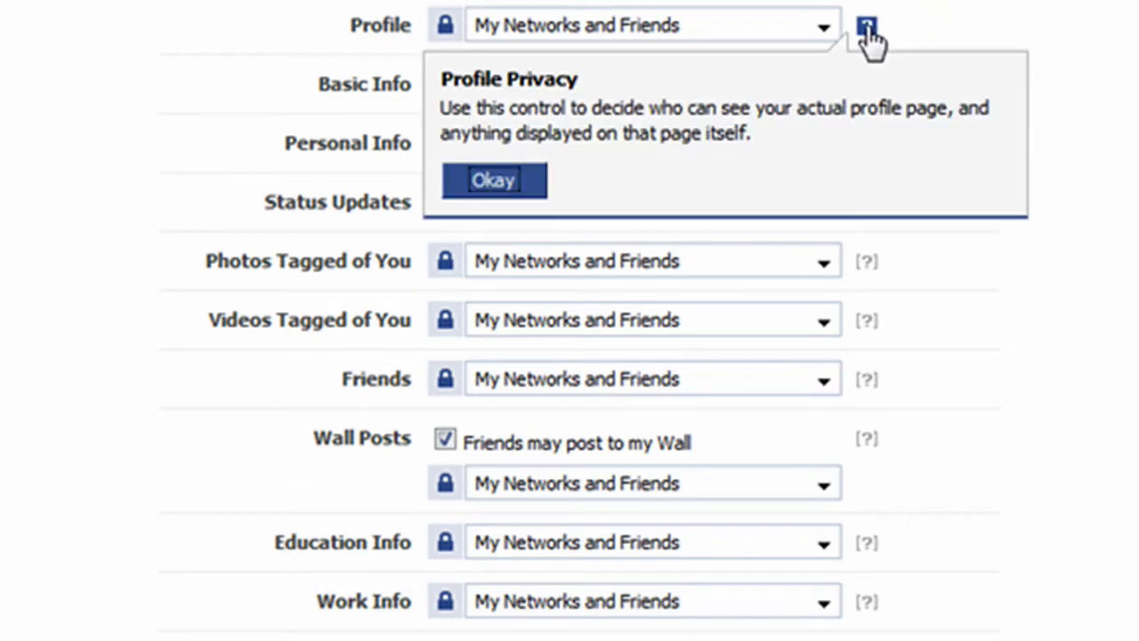
pyautogui.click(495, 181)
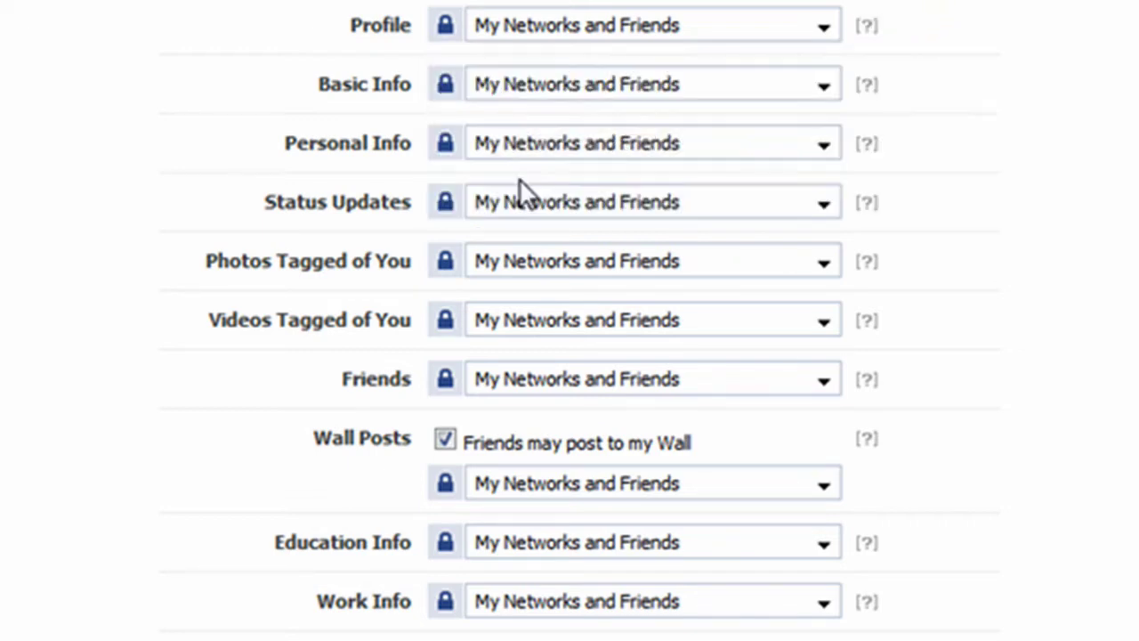
# Restrict the visibility of Profile, Basic Info and Personal Info to Only Friends.
pyautogui.click(819, 35)
pyautogui.click(768, 101)
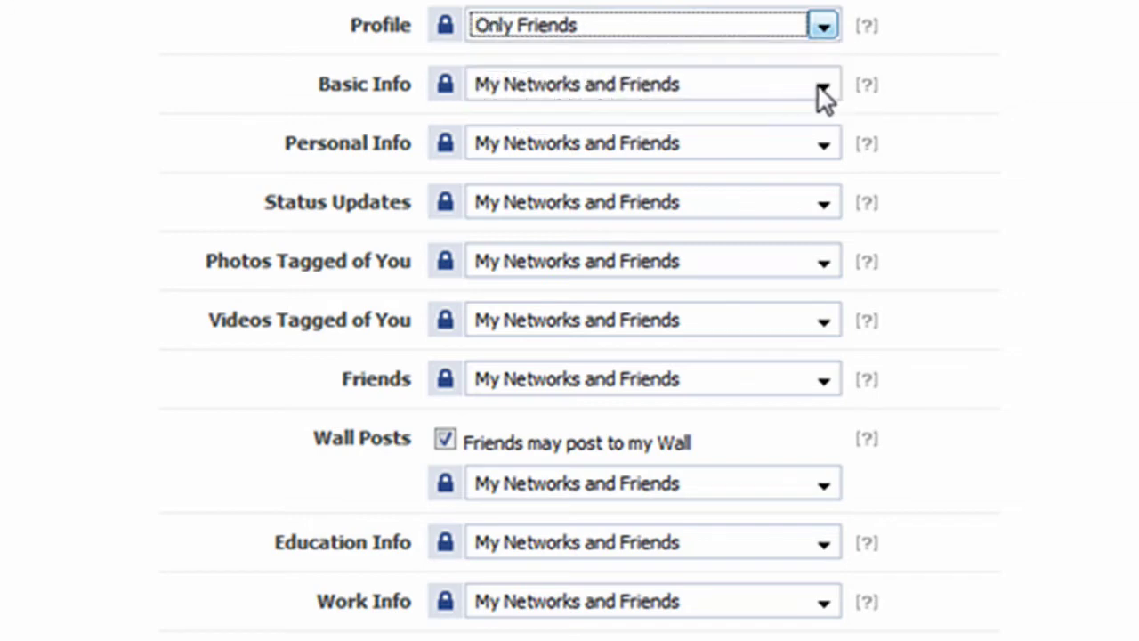
pyautogui.click(821, 87)
pyautogui.click(780, 160)
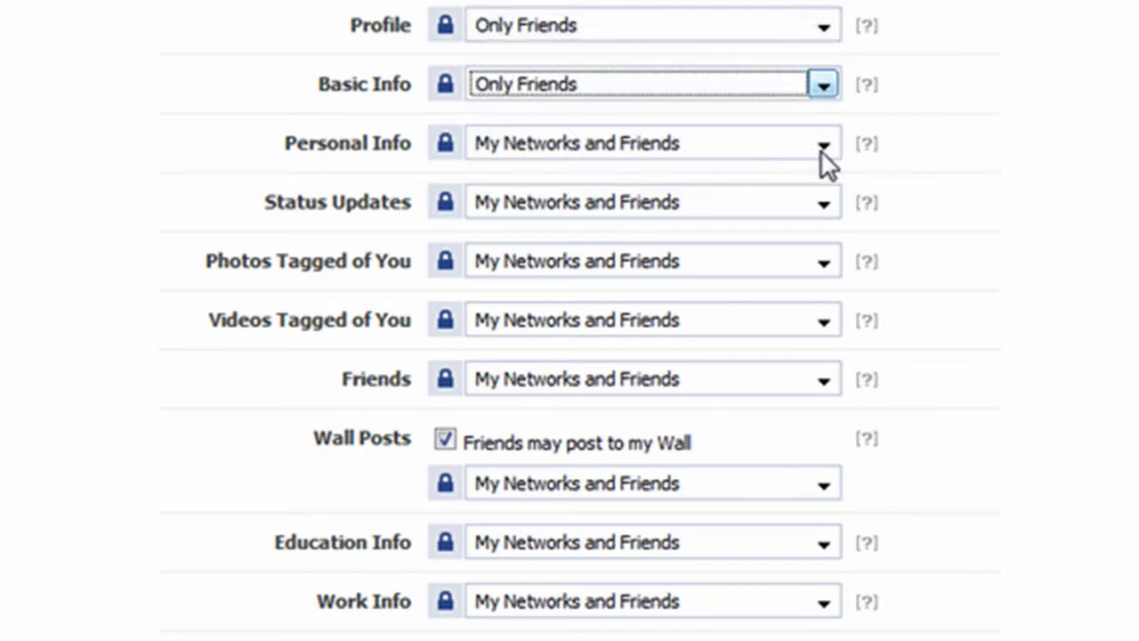
pyautogui.click(821, 151)
pyautogui.click(813, 211)
# Restrict Status Updates, Photos Tagged of You, Videos Tagged of You and Friends to Only Friends.
pyautogui.click(824, 206)
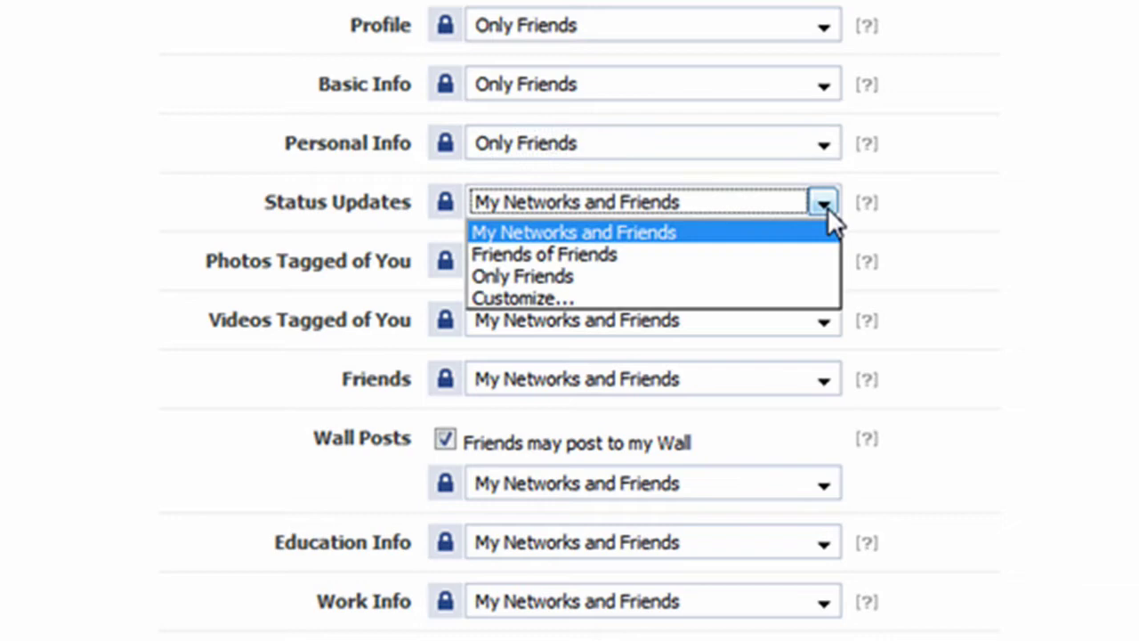
pyautogui.click(783, 287)
pyautogui.click(824, 263)
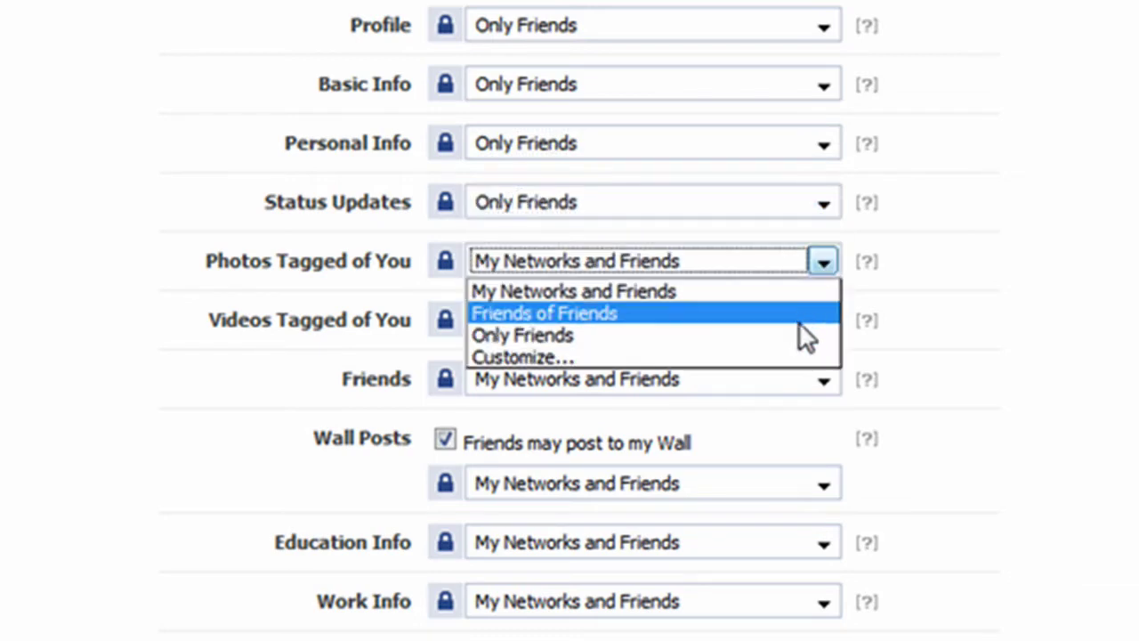
pyautogui.click(800, 334)
pyautogui.click(822, 322)
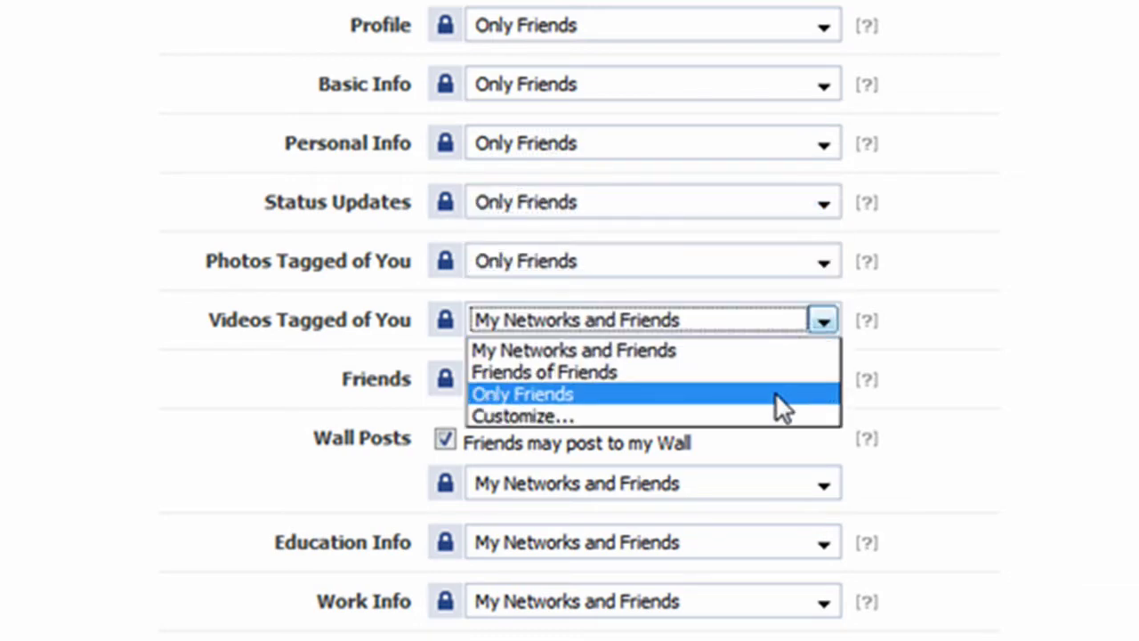
pyautogui.click(778, 394)
pyautogui.click(821, 381)
pyautogui.click(773, 453)
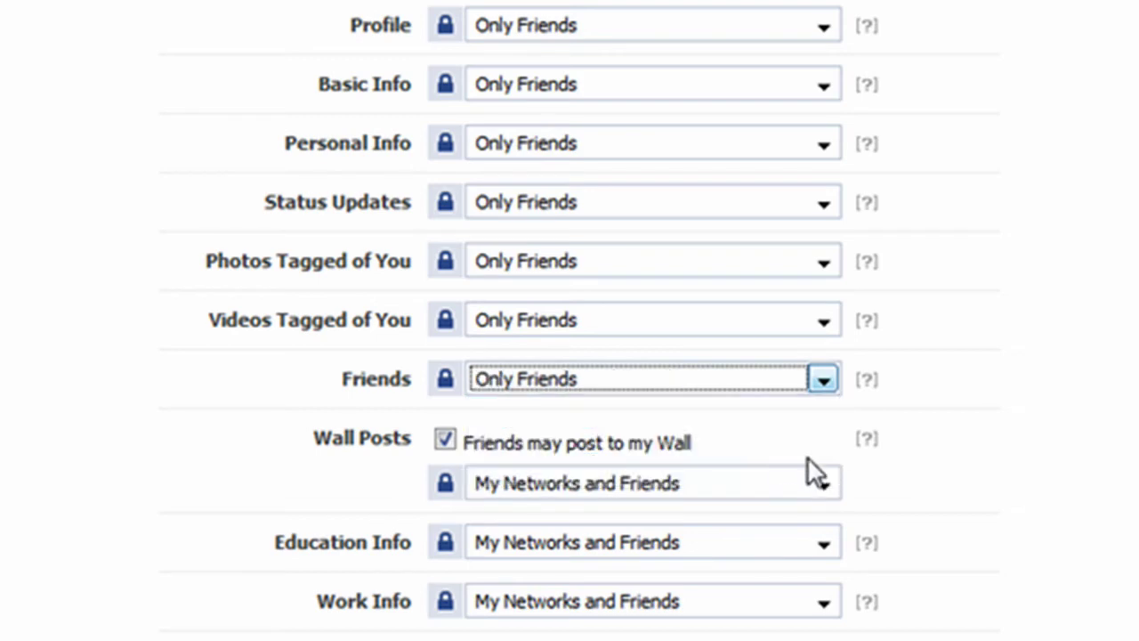
# Restrict Wall Posts, Education Info and Work Info to Only Friends and save the basic profile privacy changes.
pyautogui.click(822, 482)
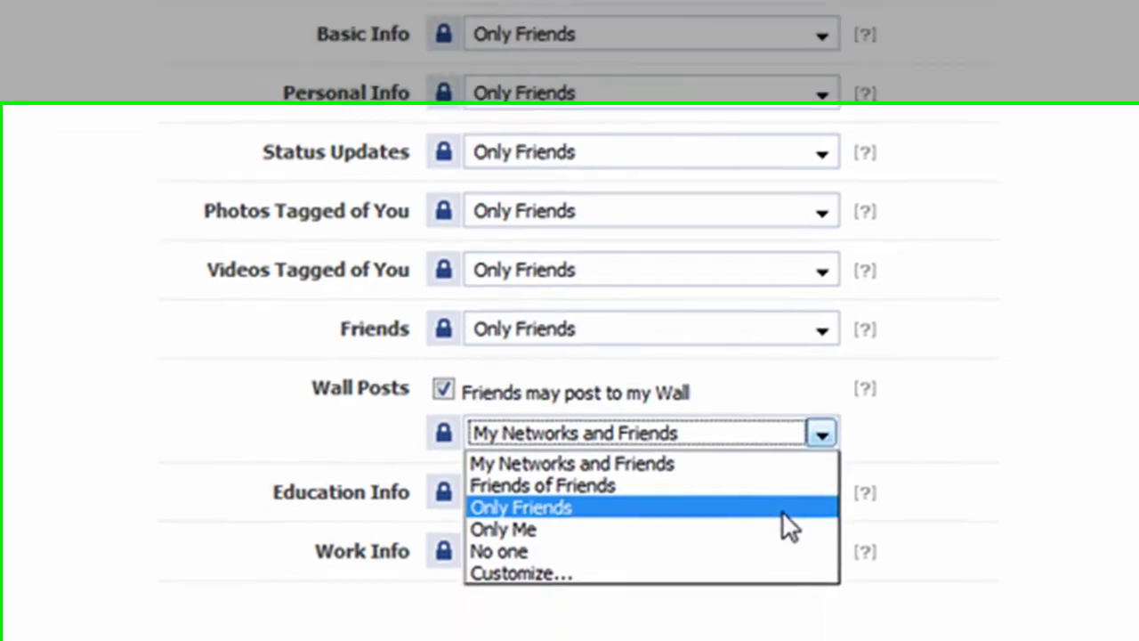
pyautogui.click(782, 511)
pyautogui.click(822, 492)
pyautogui.click(785, 568)
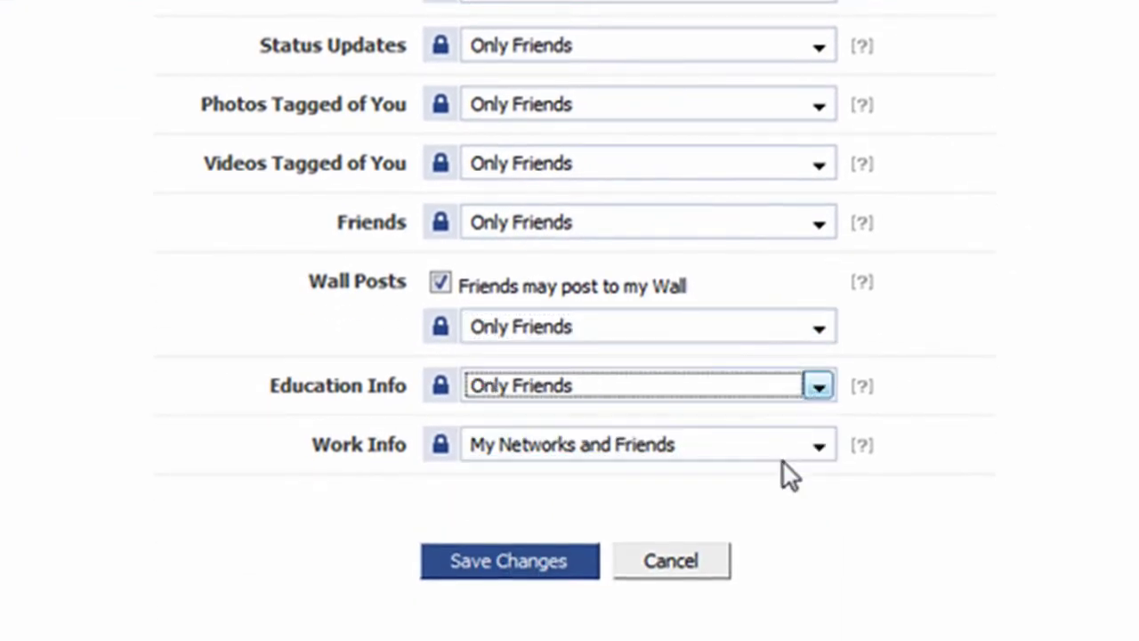
pyautogui.click(816, 450)
pyautogui.click(768, 519)
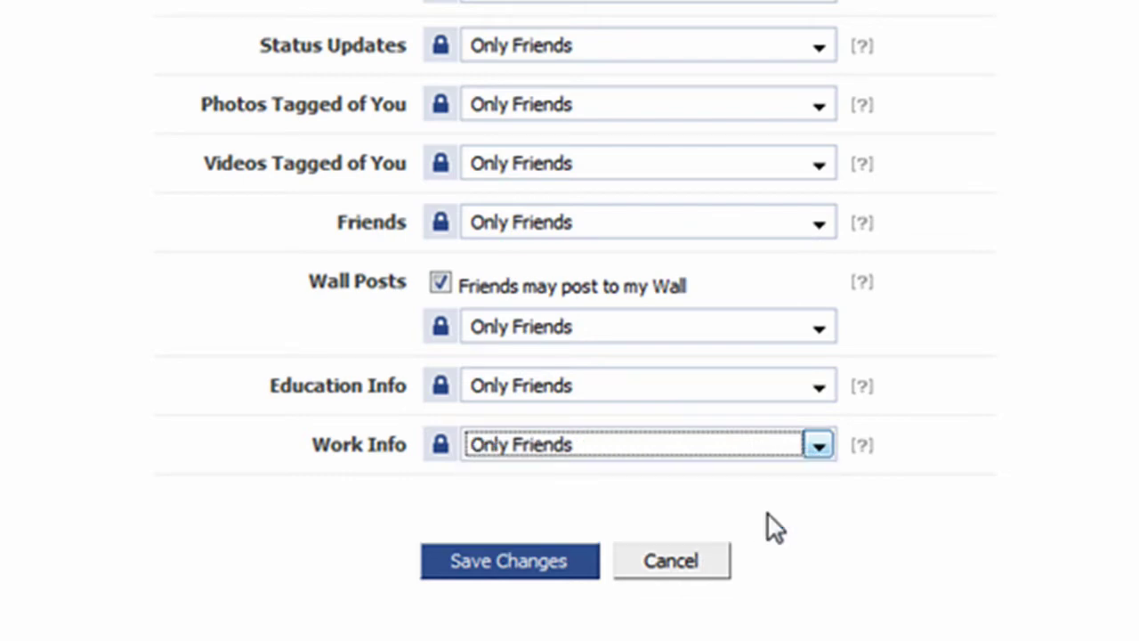
pyautogui.click(590, 568)
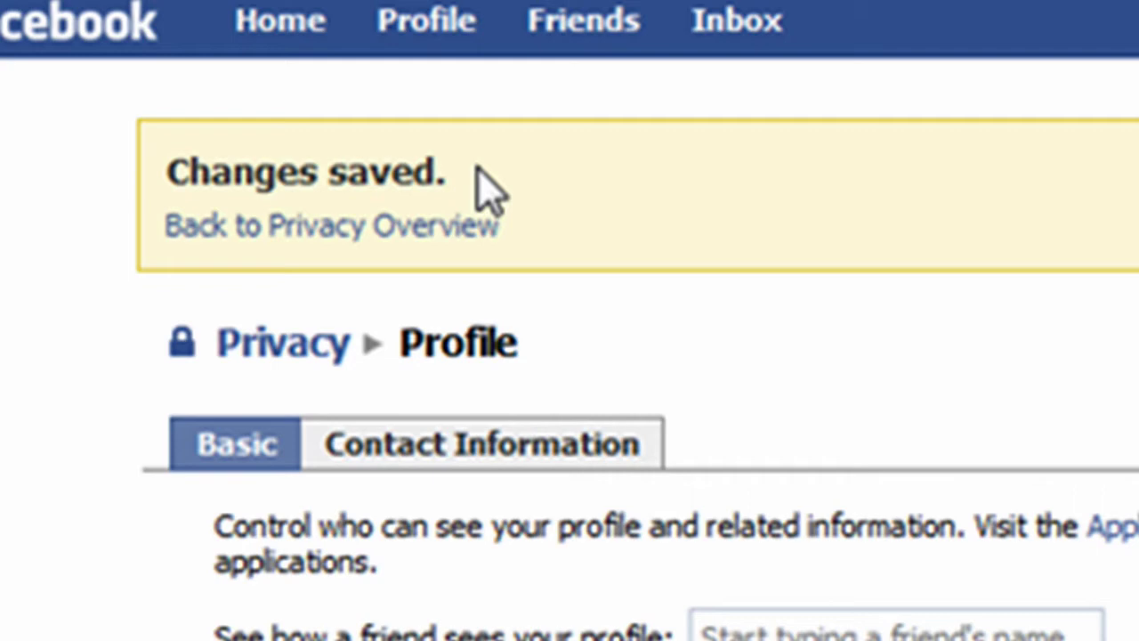
# In the contact information privacy settings, restrict Website to Only Friends and save the changes.
pyautogui.click(622, 449)
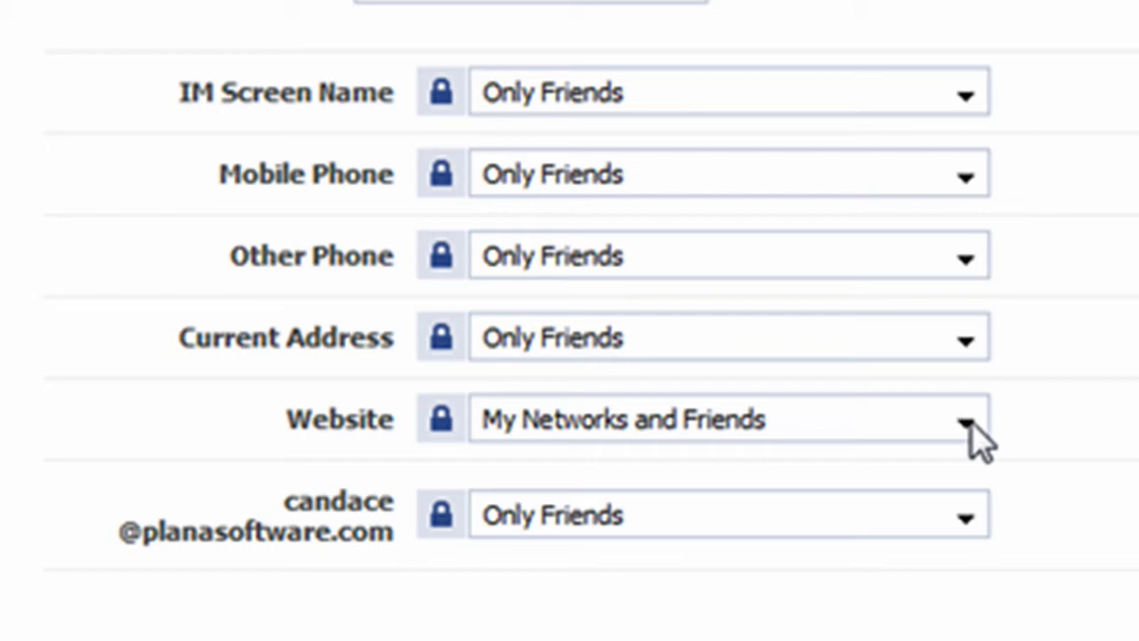
pyautogui.click(972, 424)
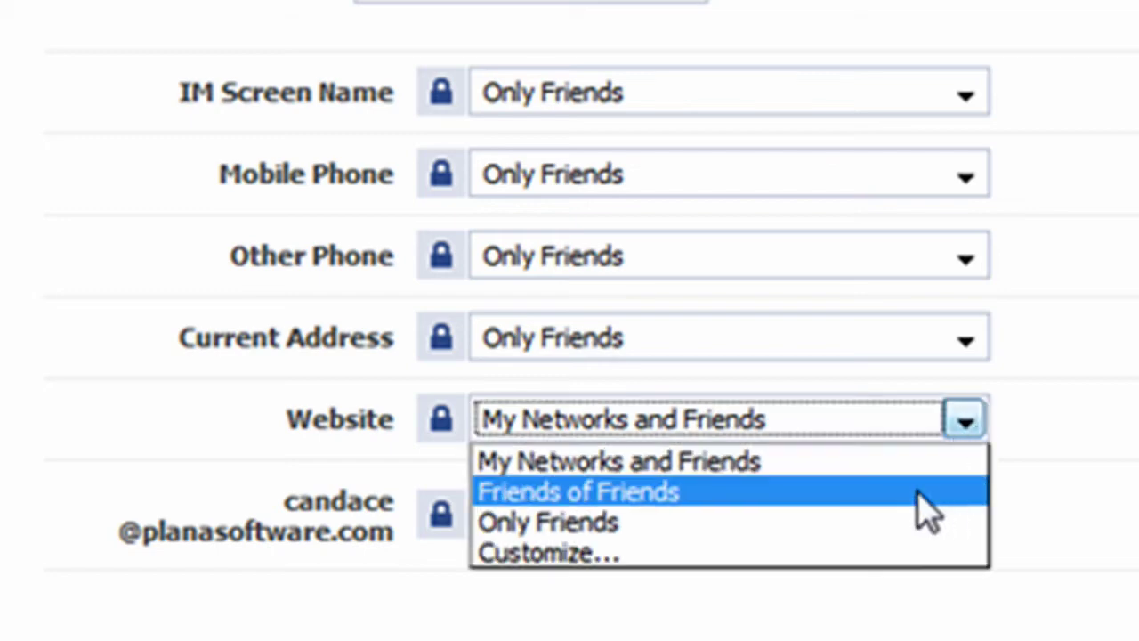
pyautogui.click(908, 523)
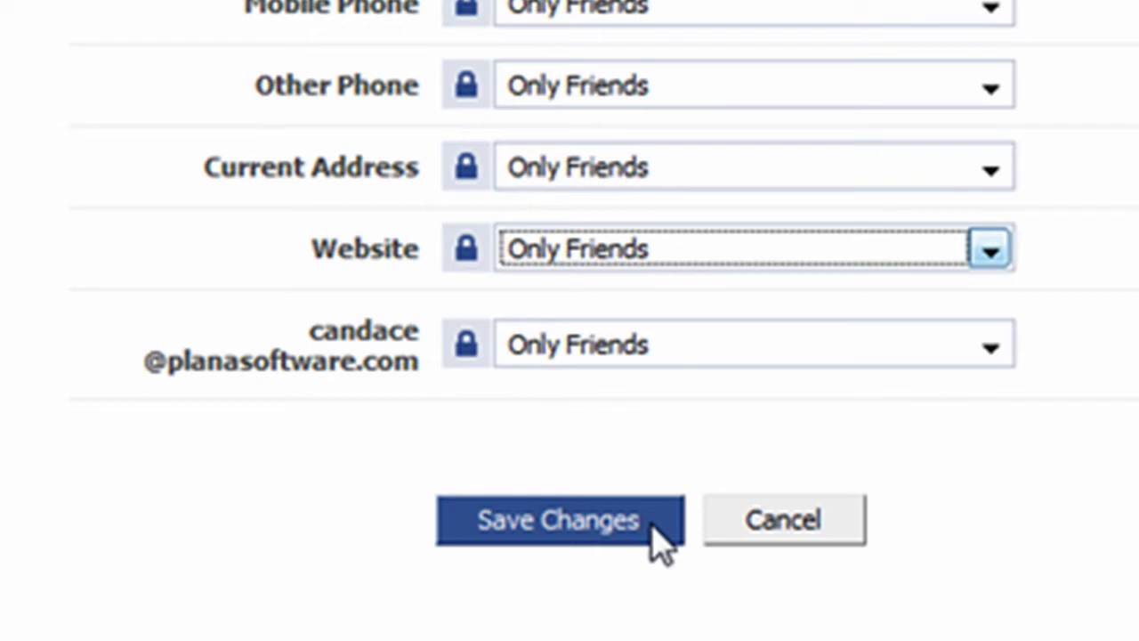
pyautogui.click(651, 525)
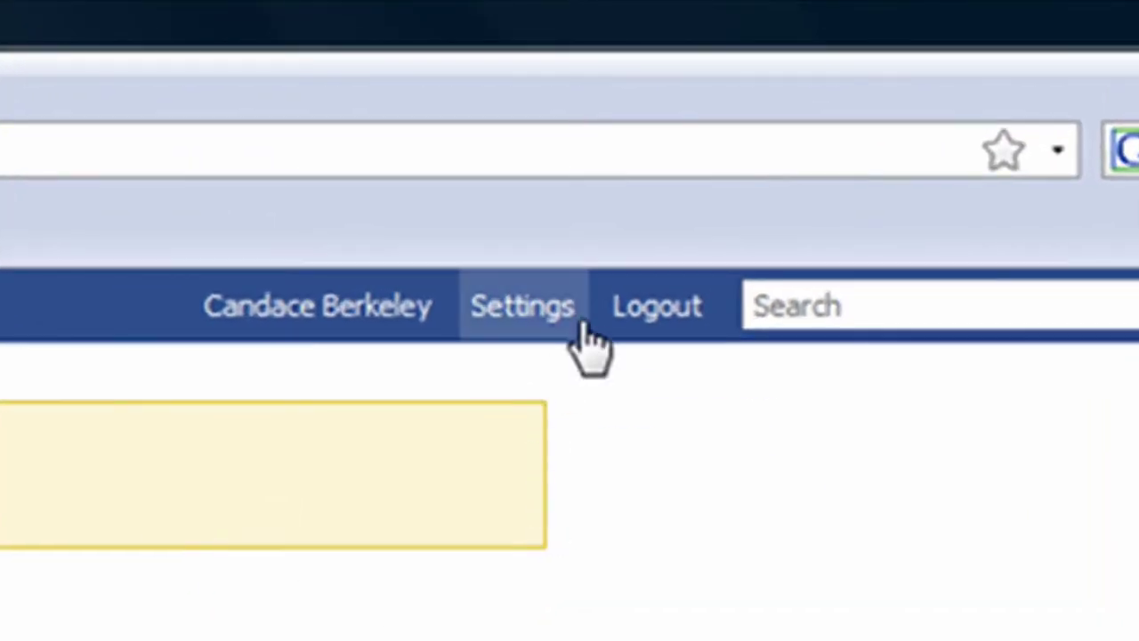
# Open the application settings, view the information page about the Events application and return to the application list.
pyautogui.moveTo(582, 311)
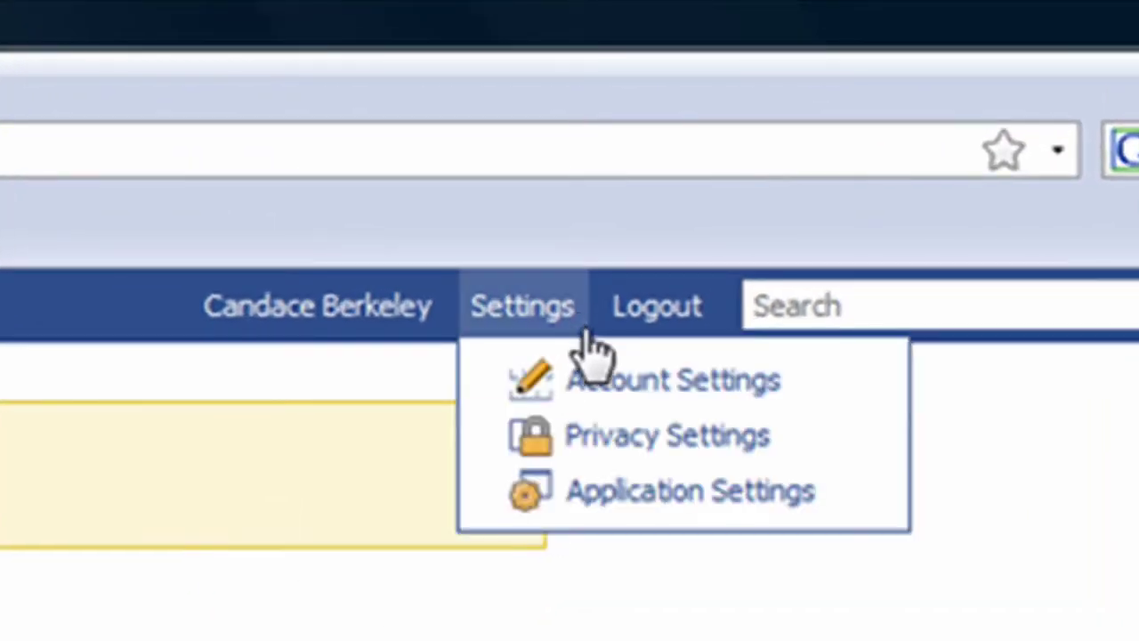
pyautogui.click(859, 516)
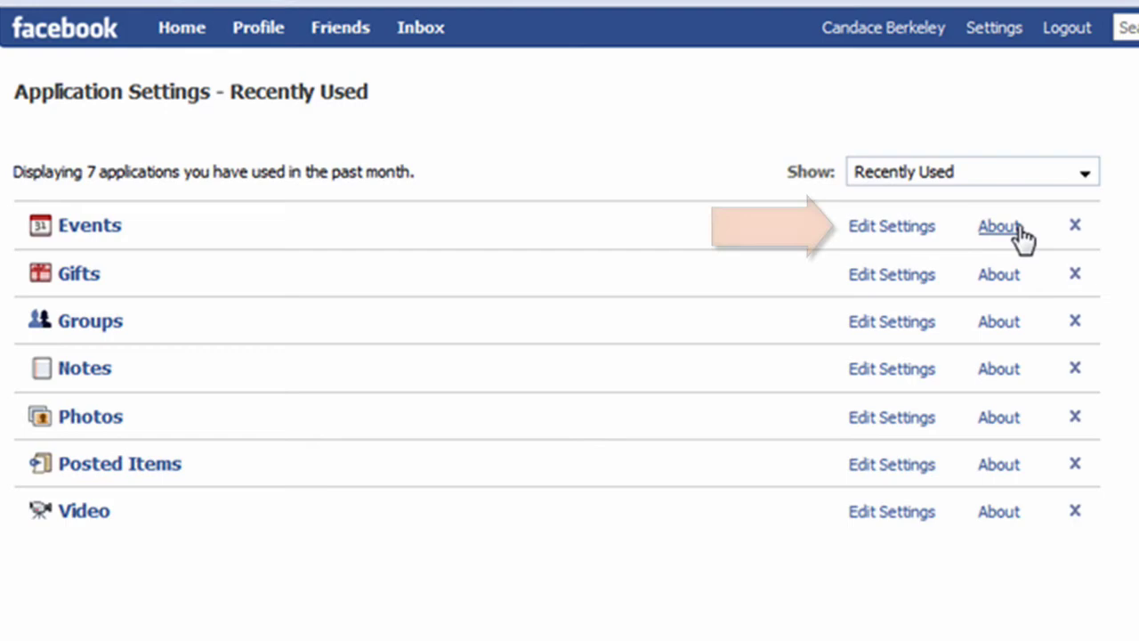
pyautogui.click(1020, 227)
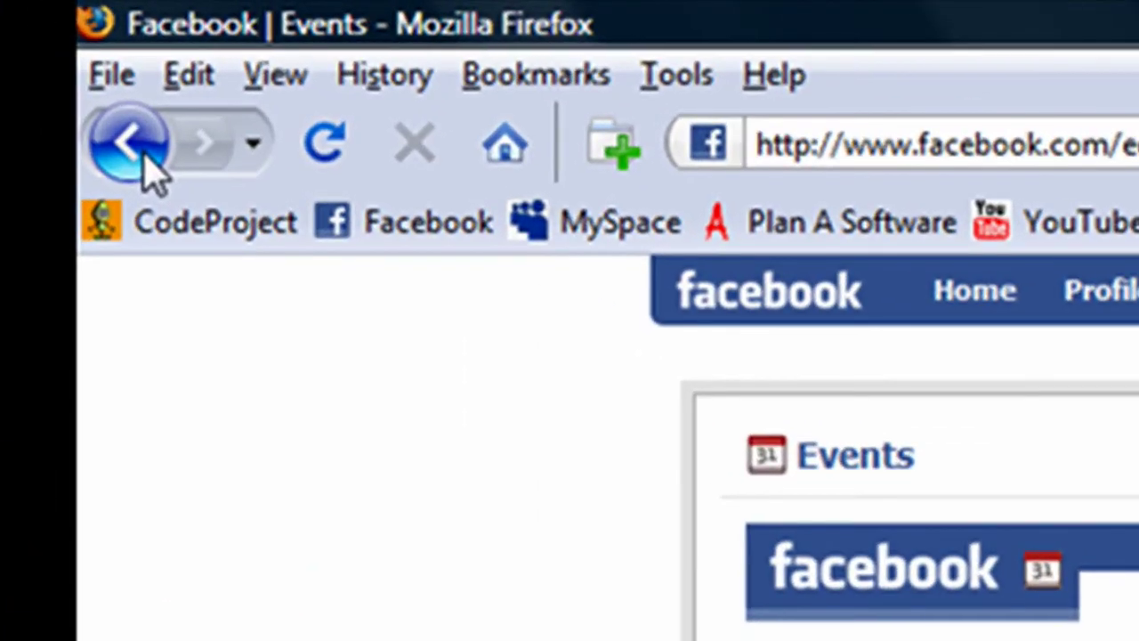
pyautogui.click(133, 144)
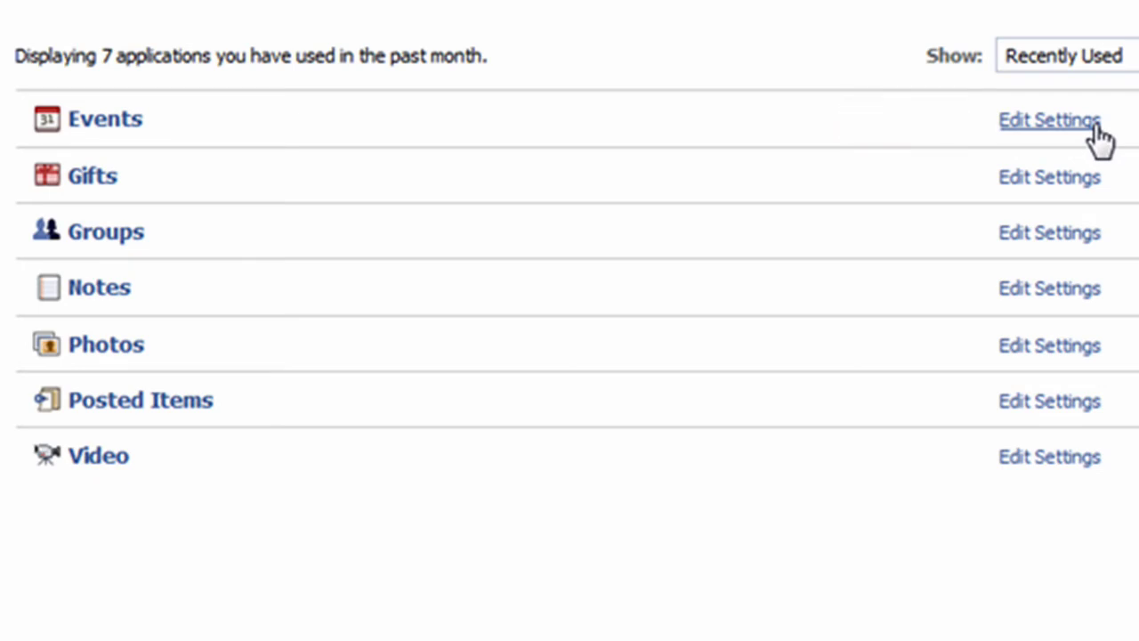
# Review the wall, bookmark and additional permission settings of the Events application, and close them without changes.
pyautogui.click(1099, 130)
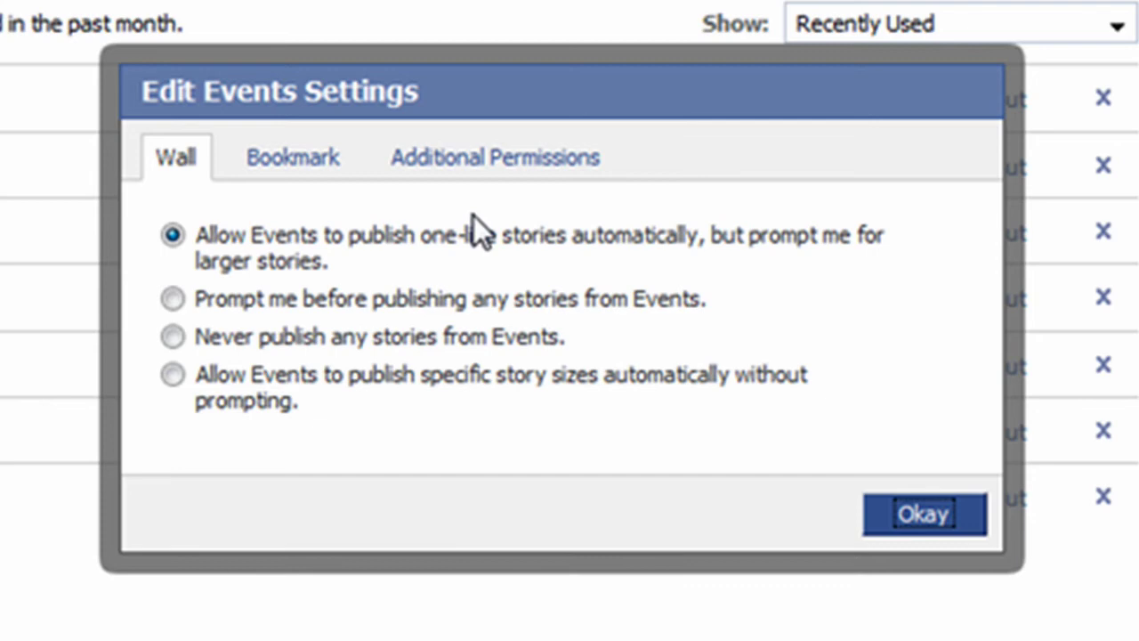
pyautogui.click(338, 171)
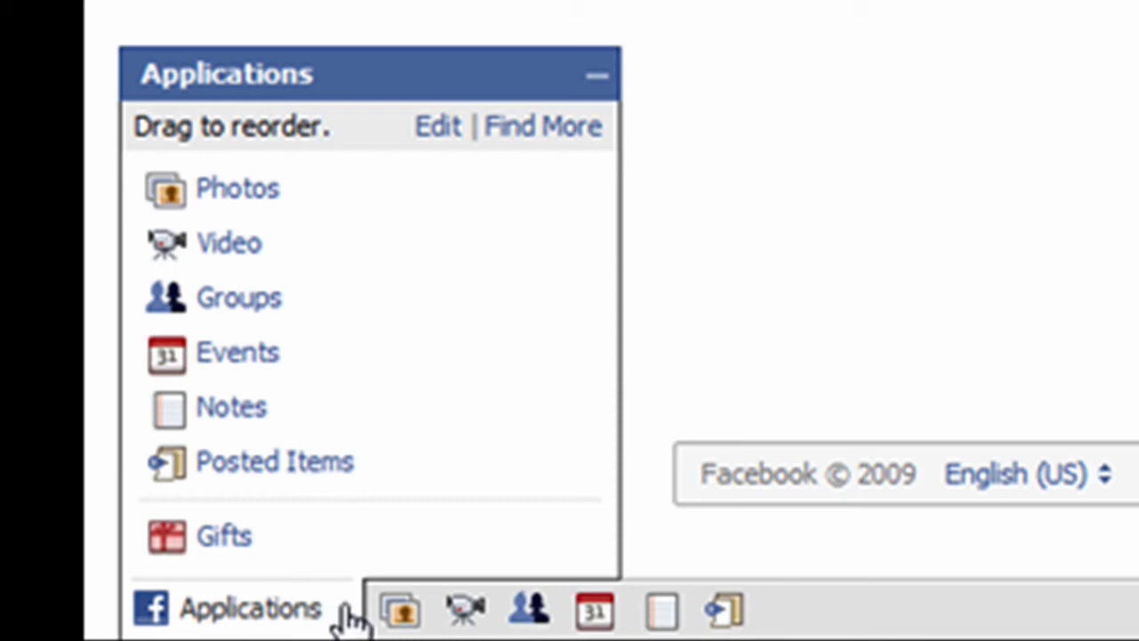
pyautogui.click(348, 619)
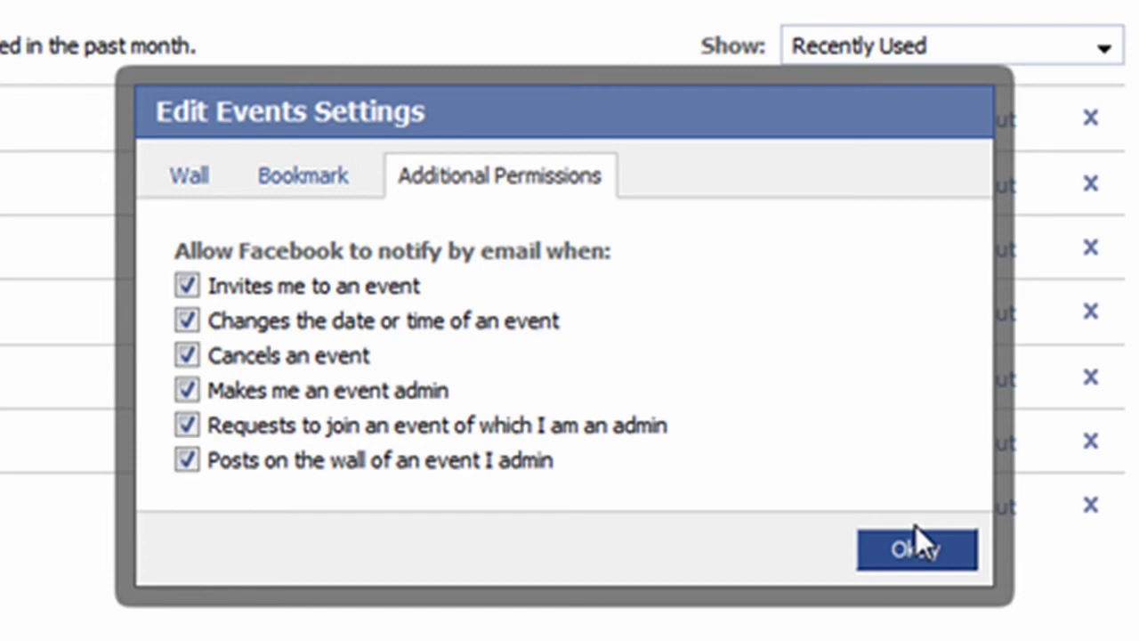
pyautogui.click(953, 551)
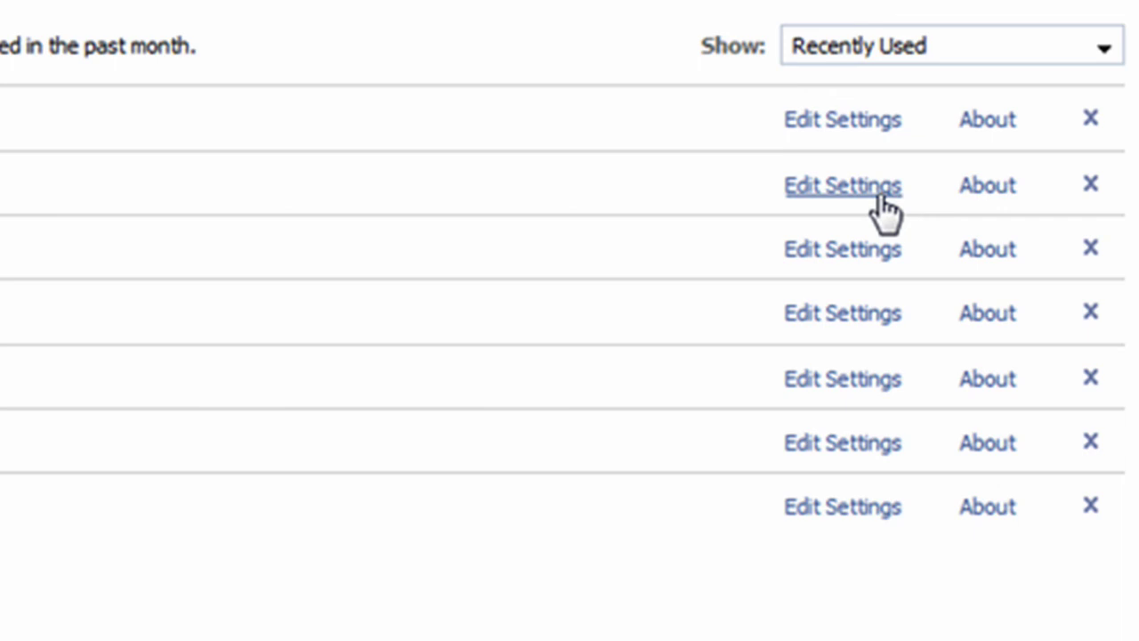
# Check the profile privacy setting of the Gifts application and close its settings without changes.
pyautogui.click(881, 204)
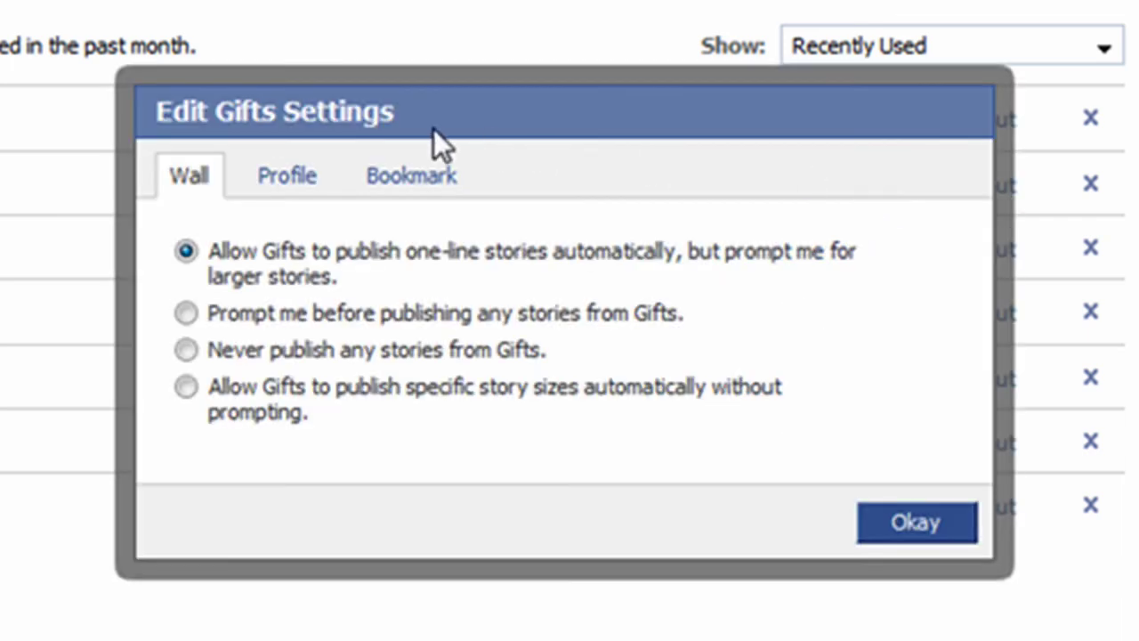
pyautogui.click(307, 176)
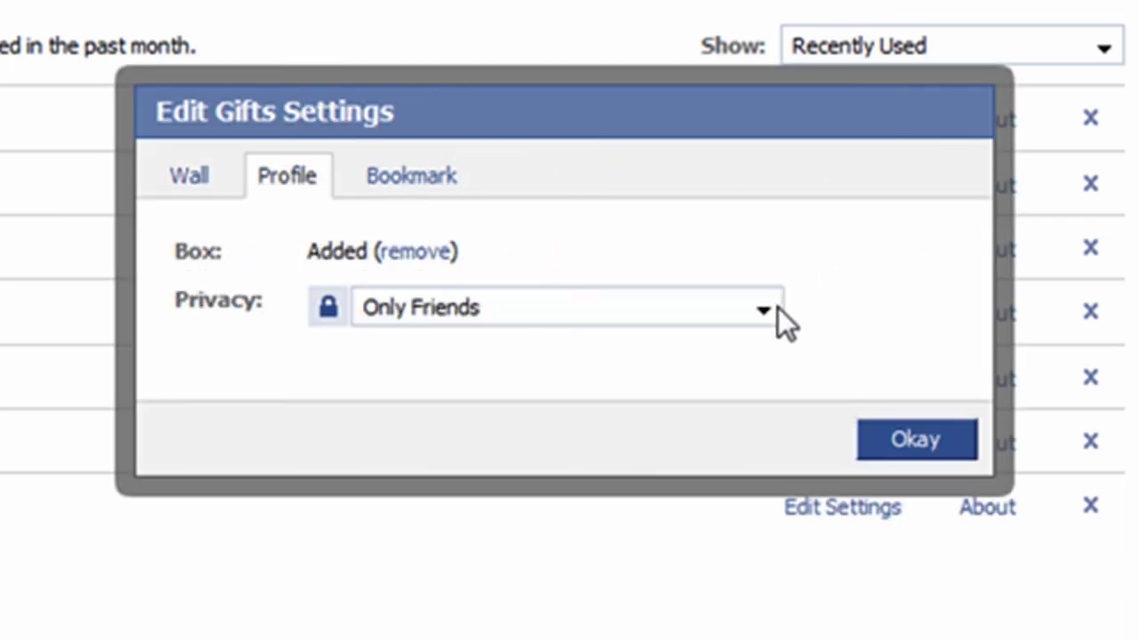
pyautogui.click(960, 442)
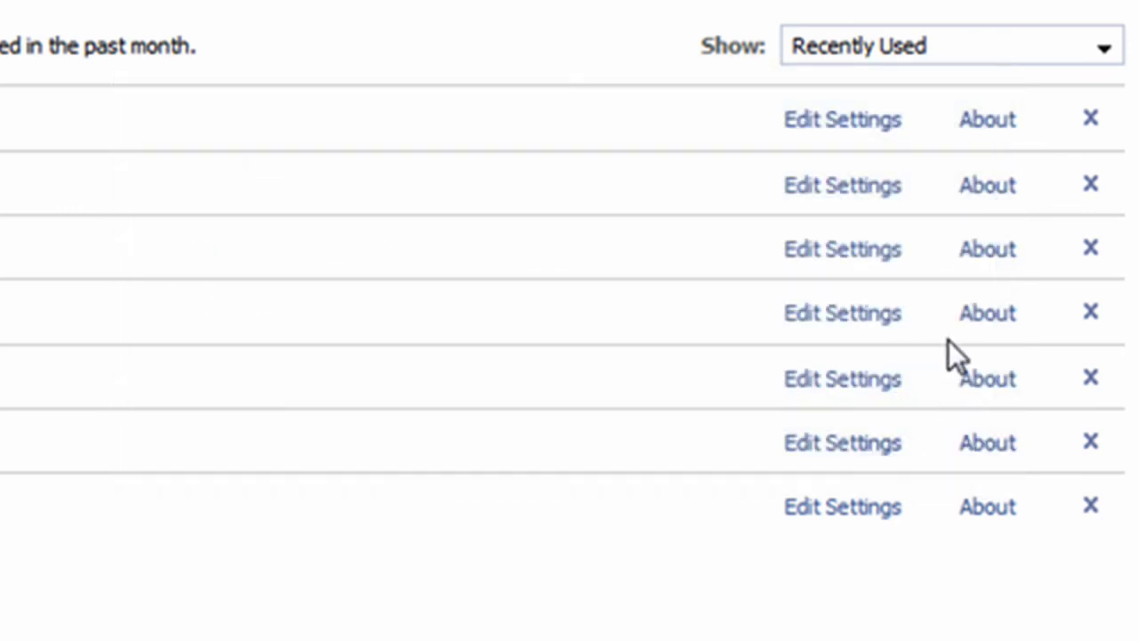
# Restrict the Groups application's profile privacy to Only Friends and close its settings.
pyautogui.click(883, 256)
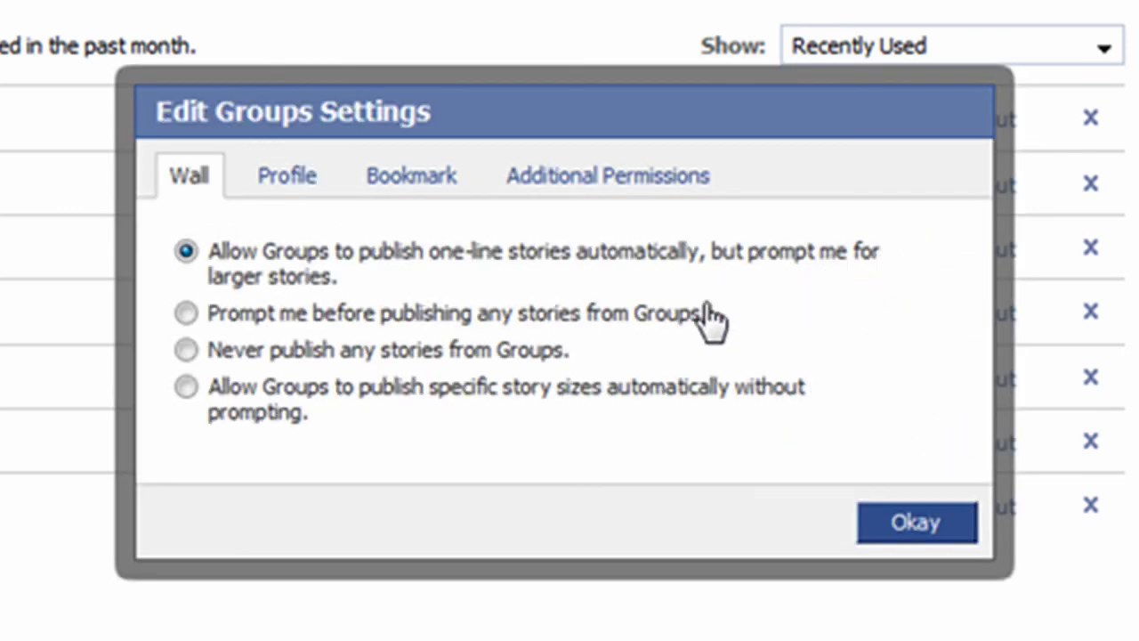
pyautogui.click(312, 181)
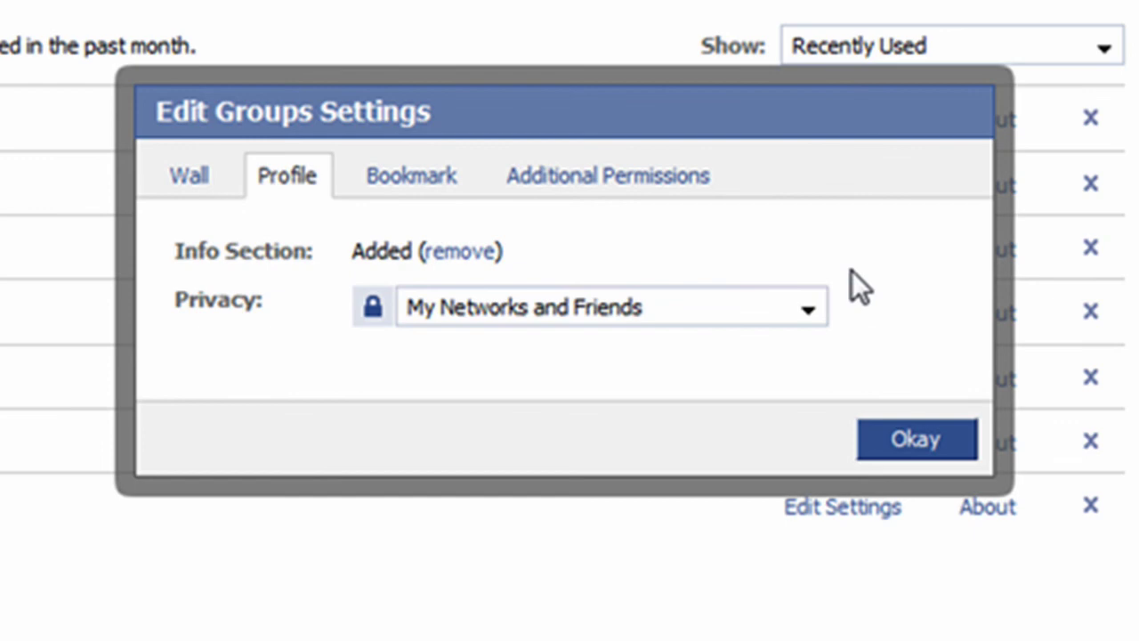
pyautogui.click(819, 303)
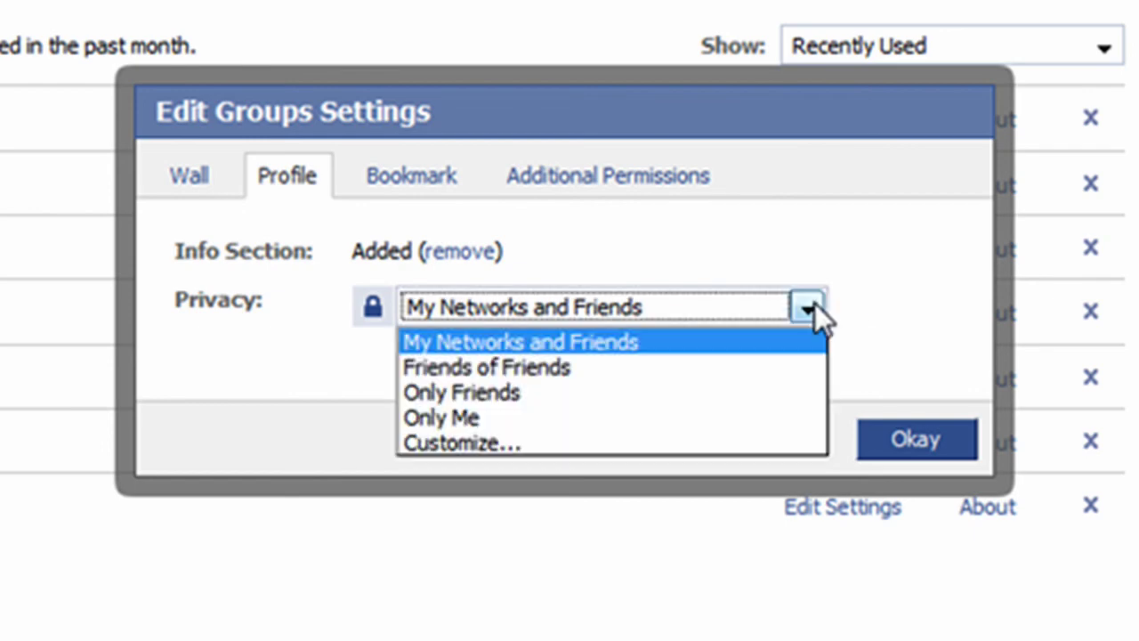
pyautogui.click(764, 394)
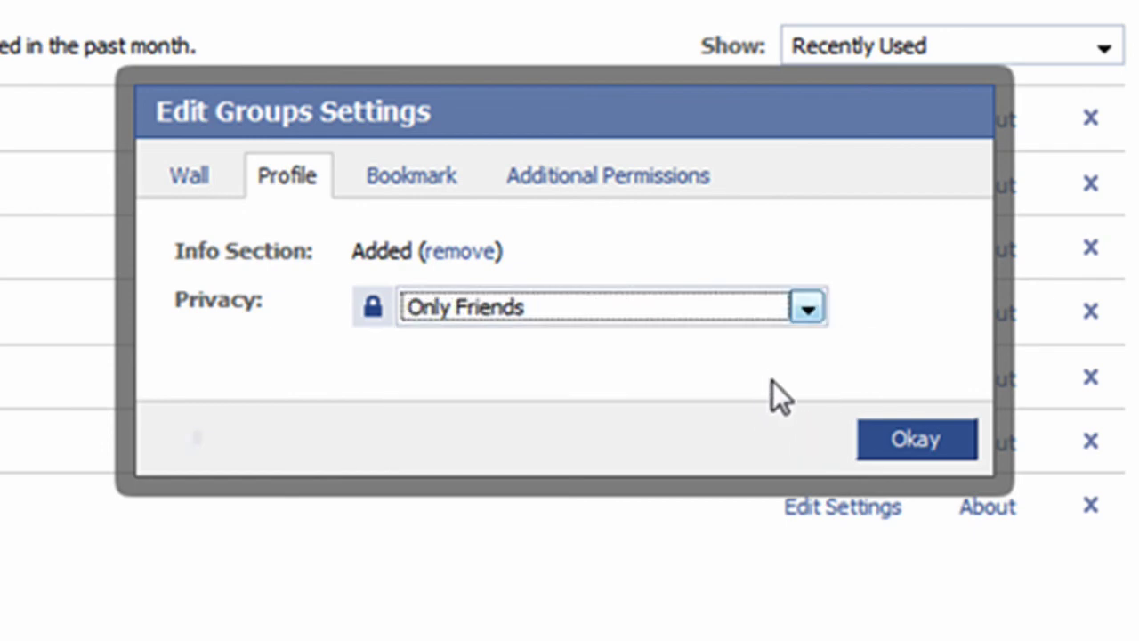
pyautogui.click(949, 440)
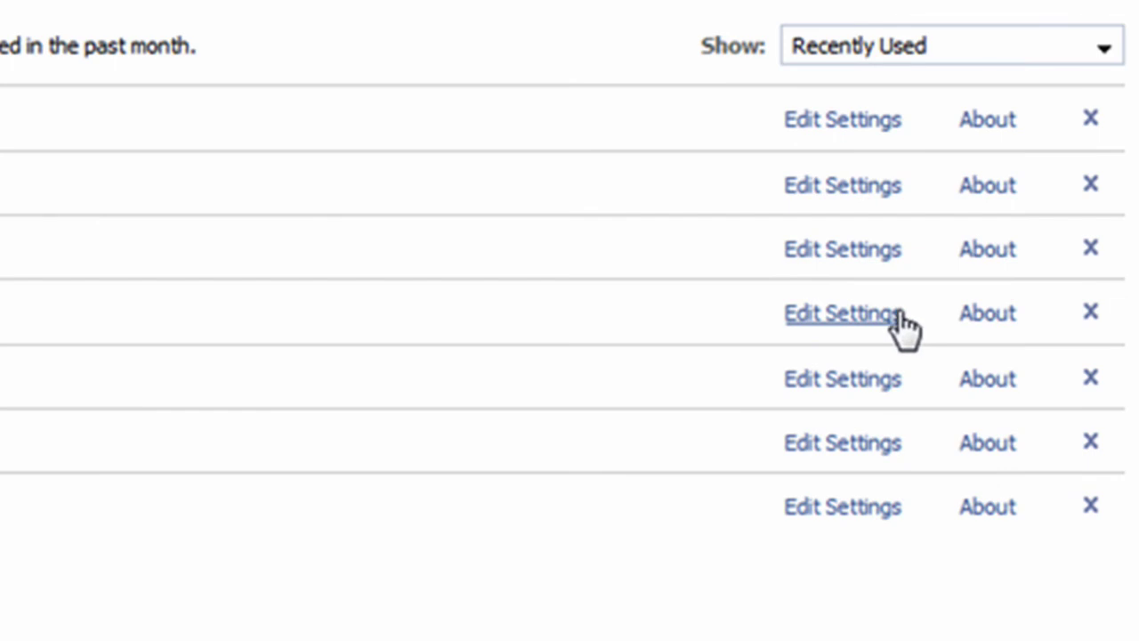
# Set the profile privacy of the Notes application to Only Friends and confirm.
pyautogui.click(897, 313)
pyautogui.click(287, 182)
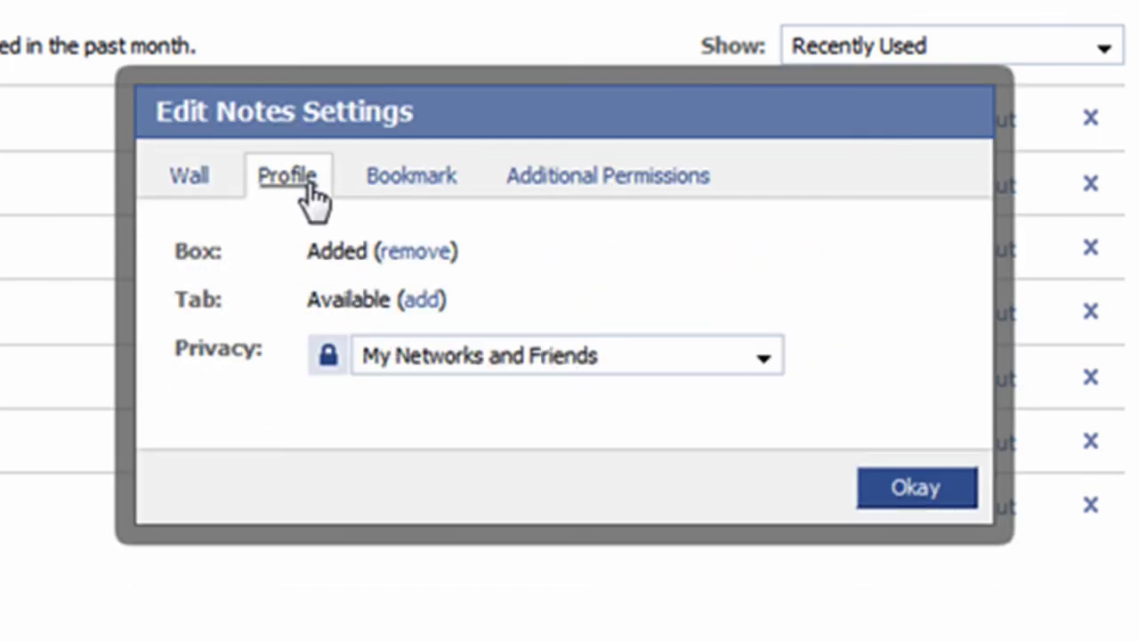
pyautogui.click(766, 358)
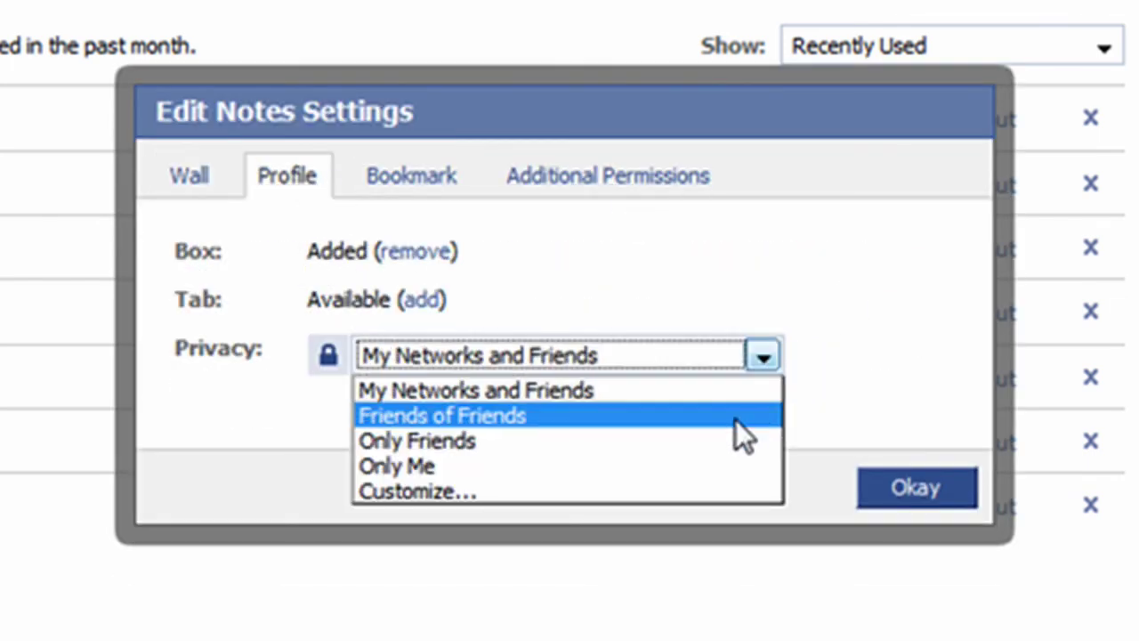
pyautogui.click(728, 441)
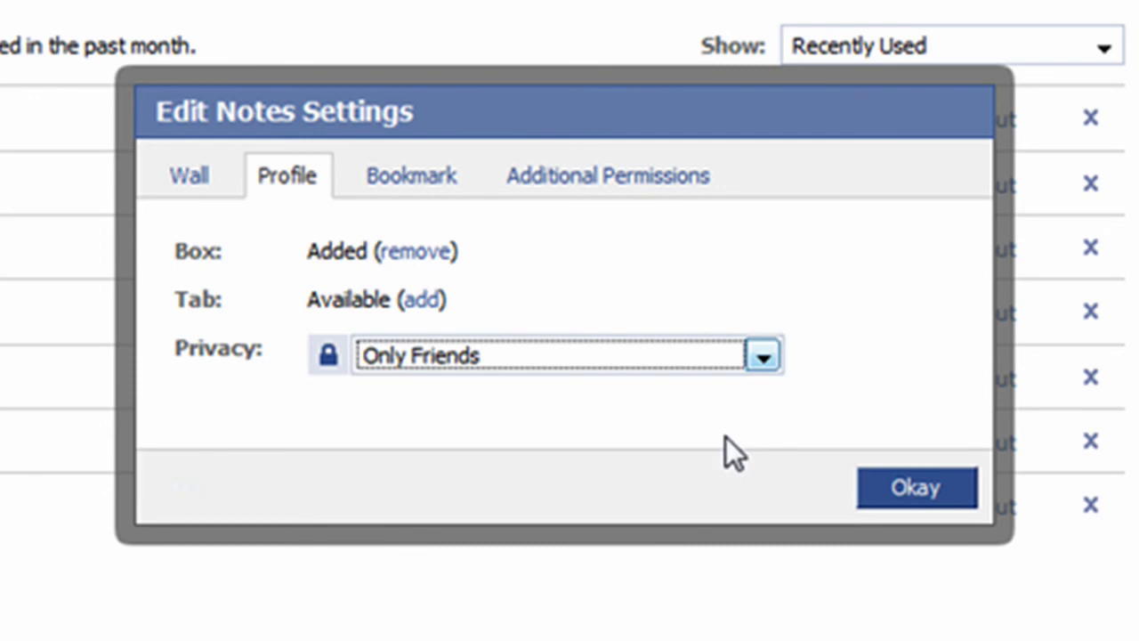
pyautogui.click(950, 500)
# Check who can see the Photos application's profile box and tab, and close its settings without changes.
pyautogui.click(888, 384)
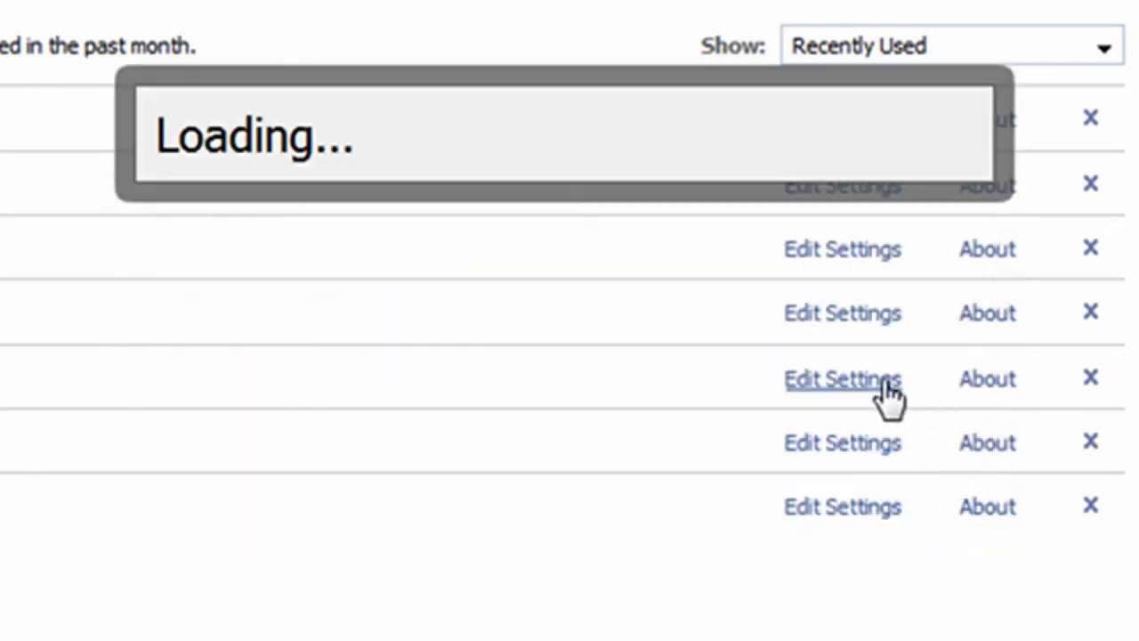
pyautogui.click(303, 183)
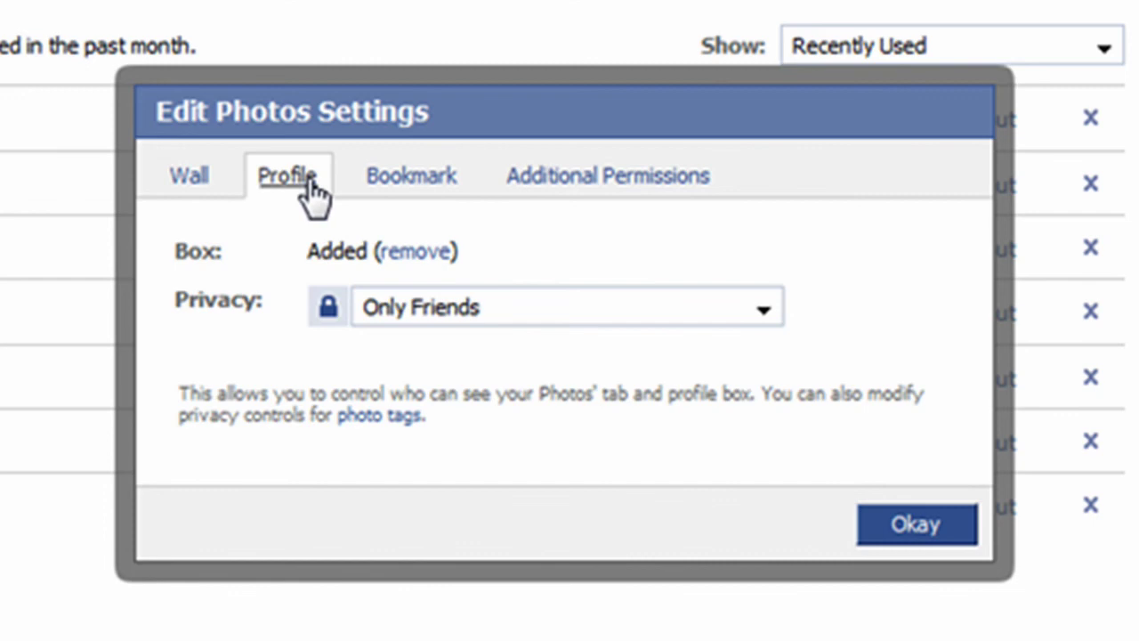
pyautogui.click(926, 532)
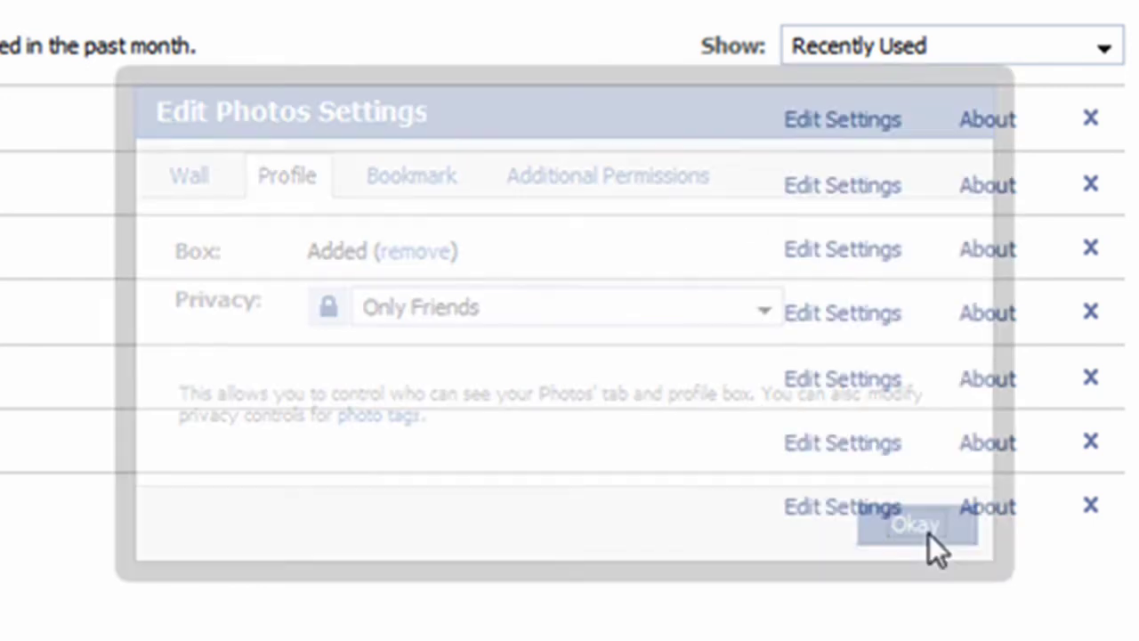
# Change the Posted Items application's profile privacy to Only Friends and close its settings.
pyautogui.click(893, 449)
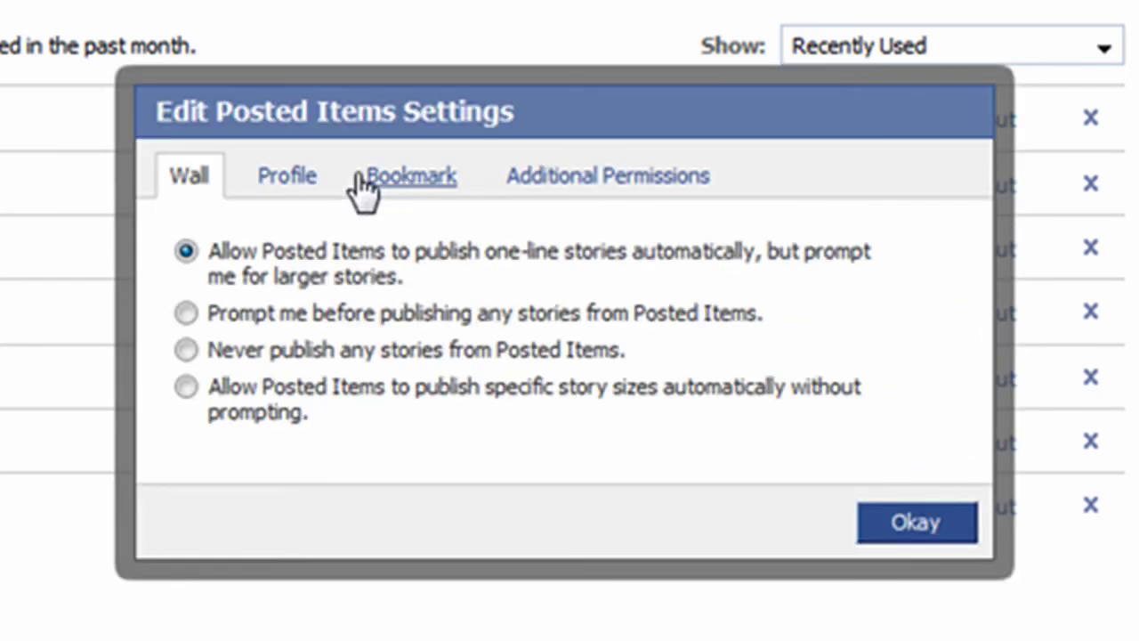
pyautogui.click(303, 178)
pyautogui.click(765, 307)
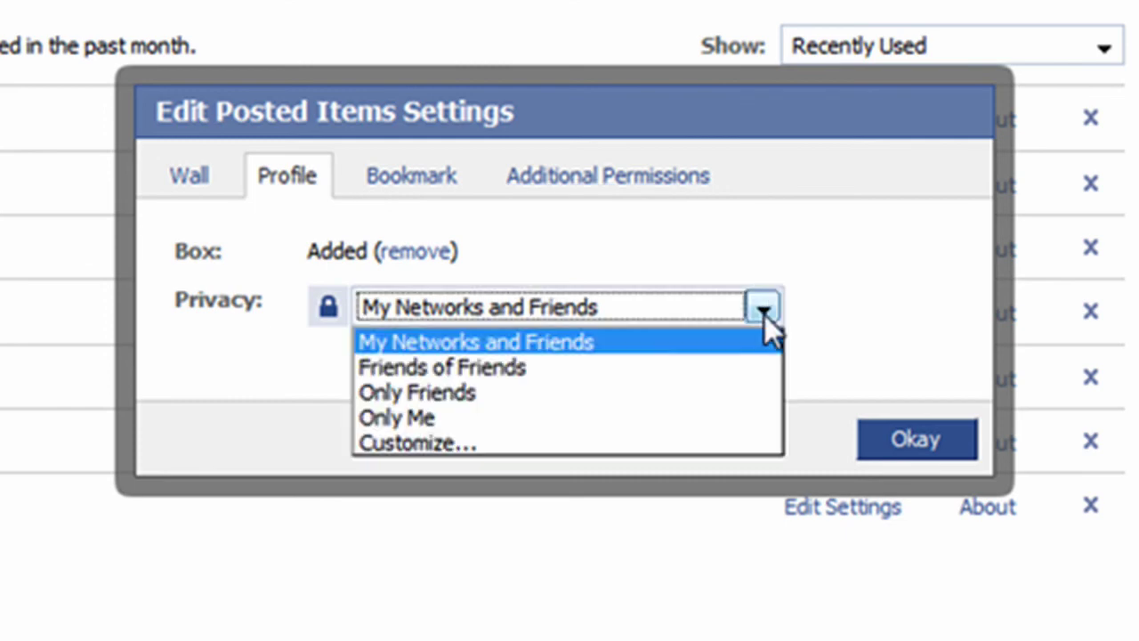
pyautogui.click(731, 392)
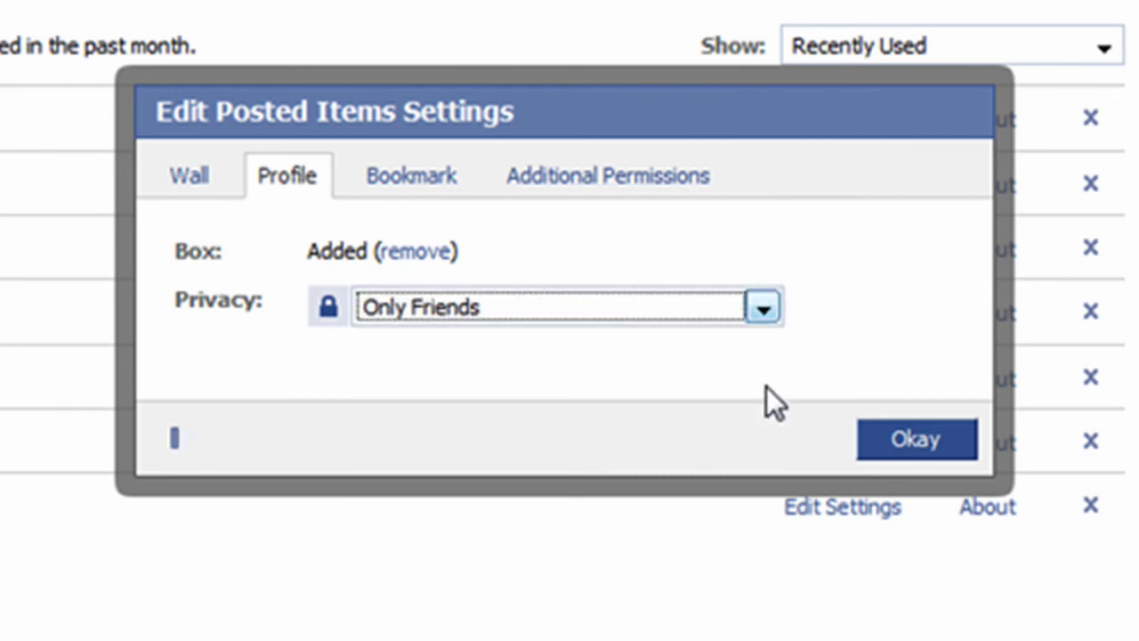
pyautogui.click(955, 439)
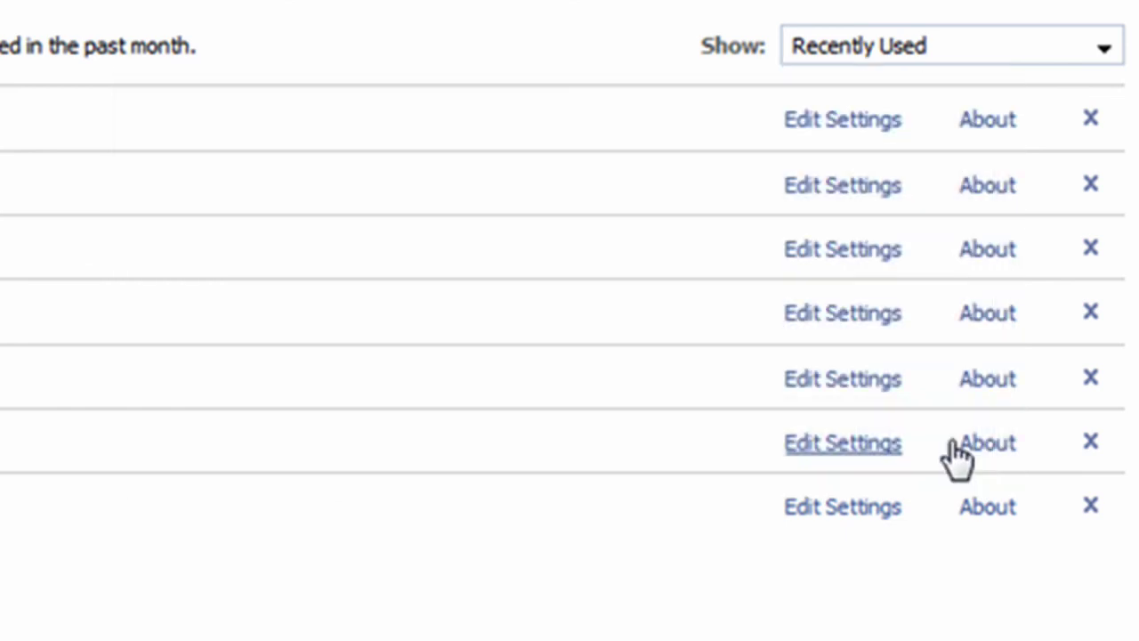
# Check the profile privacy of the Video application and close its settings without changes.
pyautogui.click(899, 509)
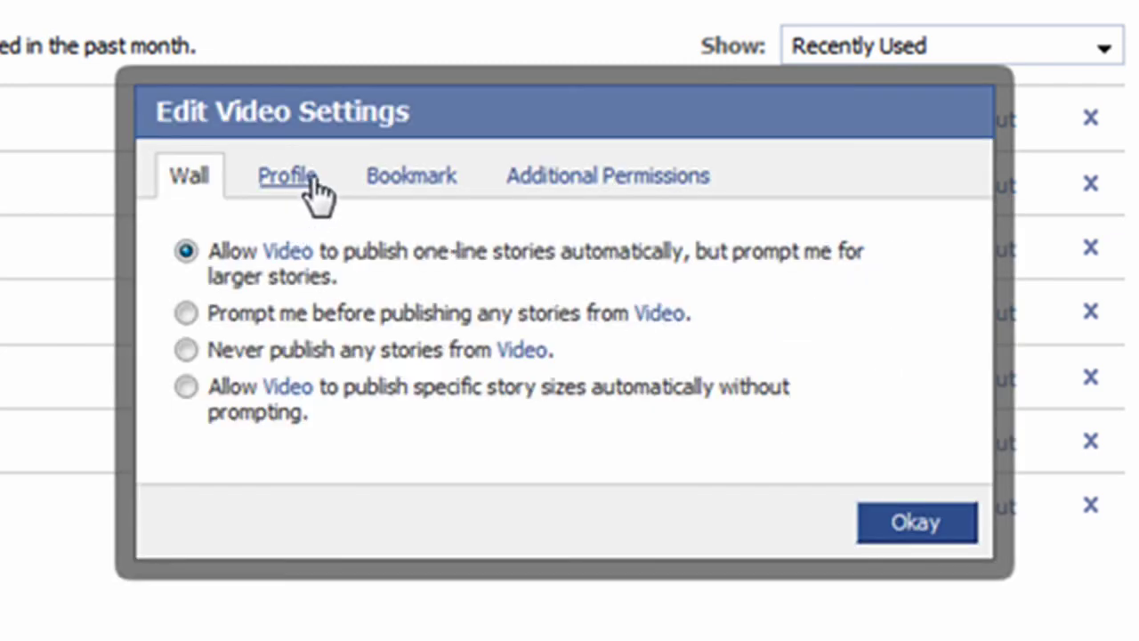
pyautogui.click(306, 178)
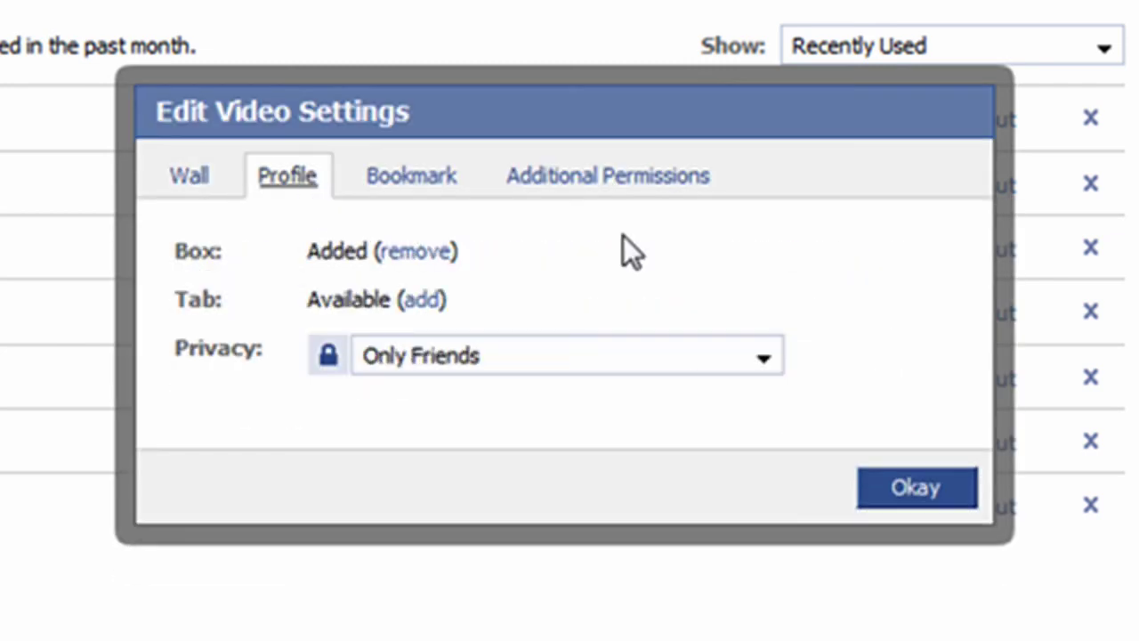
pyautogui.click(926, 483)
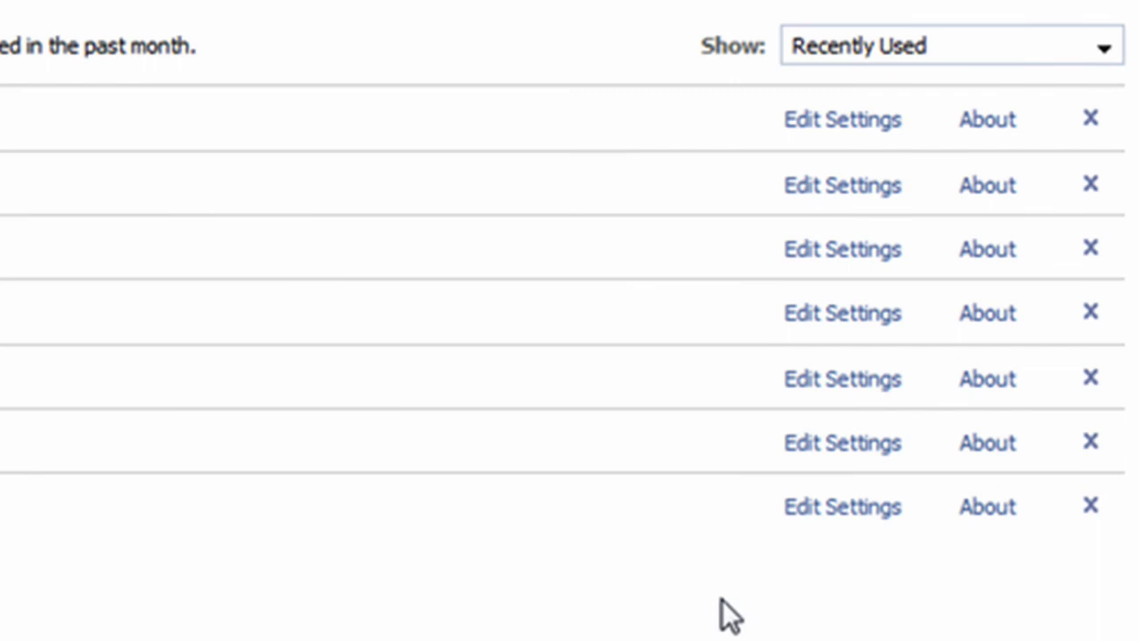